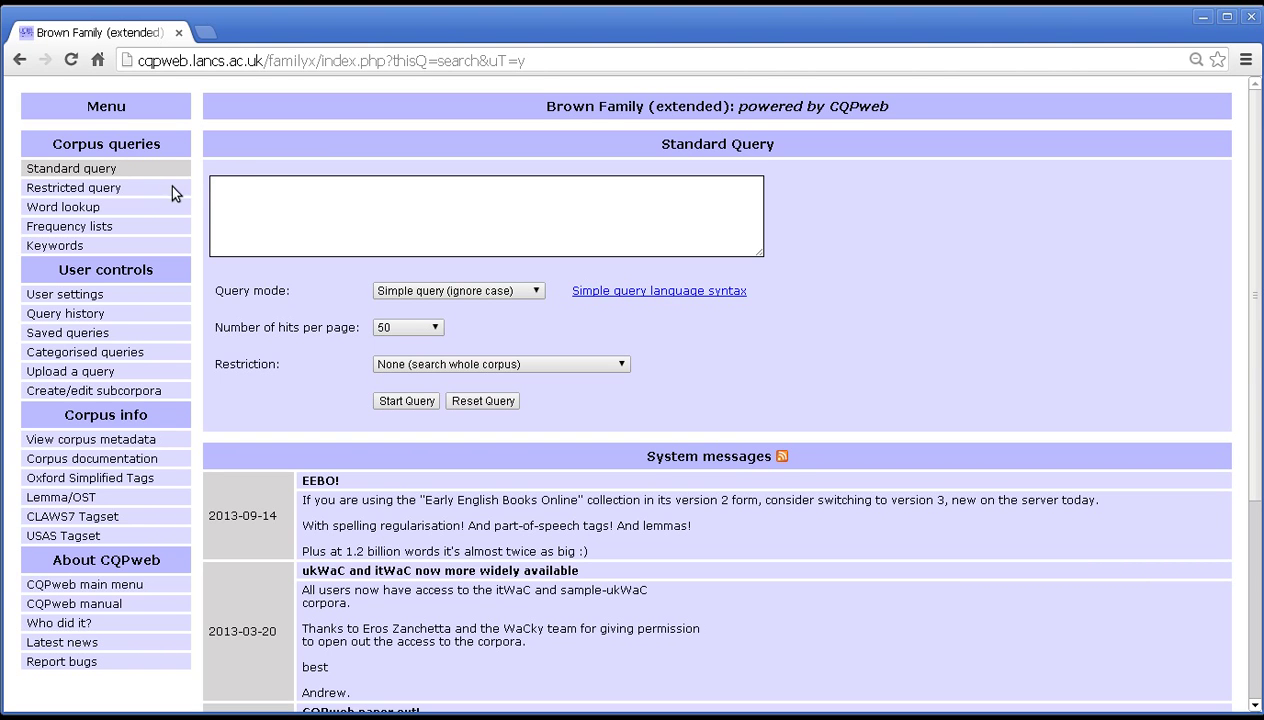
Open the Brown Family Restricted Query form and place the cursor in its empty query box.
left_click(76, 189)
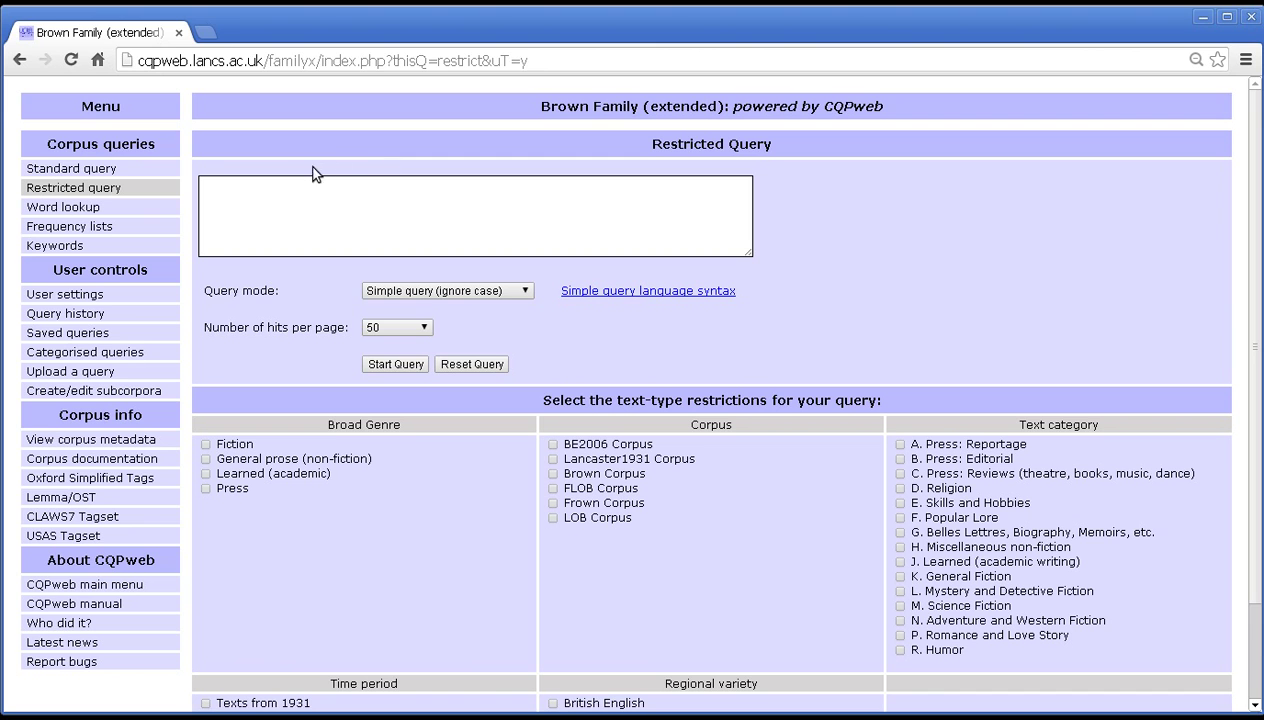
left_click_drag(212, 169, 852, 384)
left_click(862, 373)
left_click(566, 213)
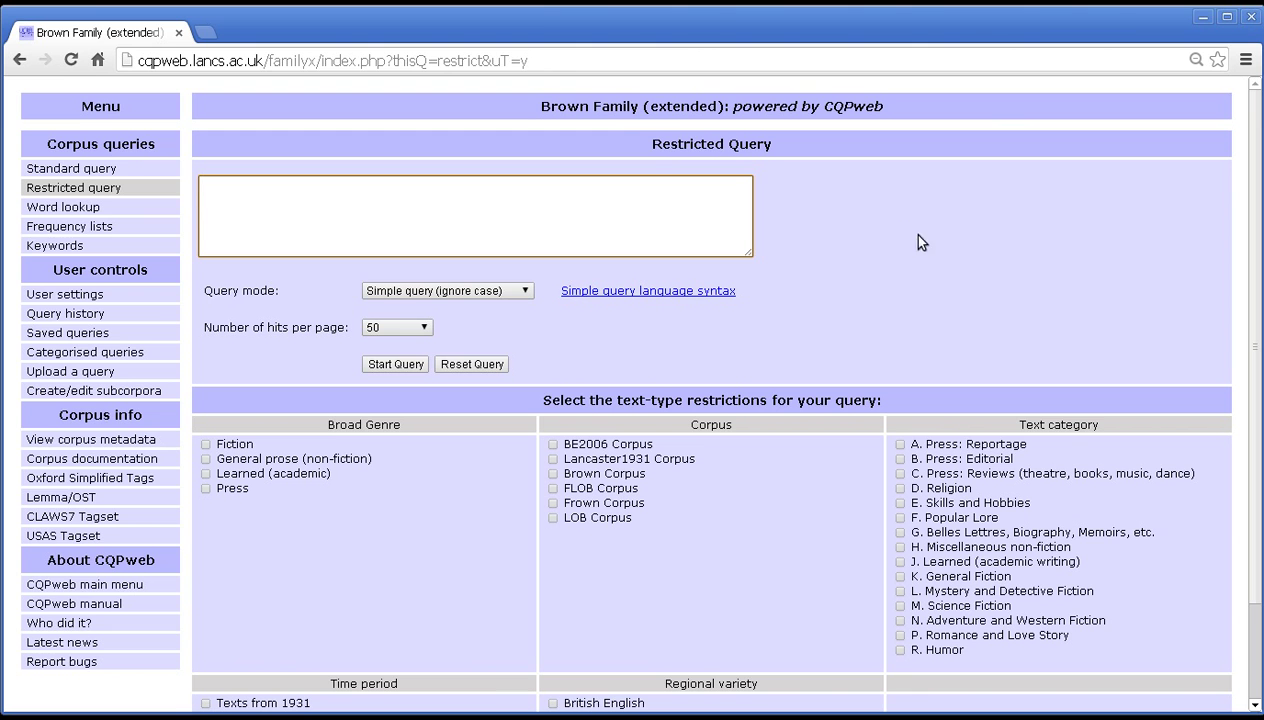
scroll(928, 240, "down", 3)
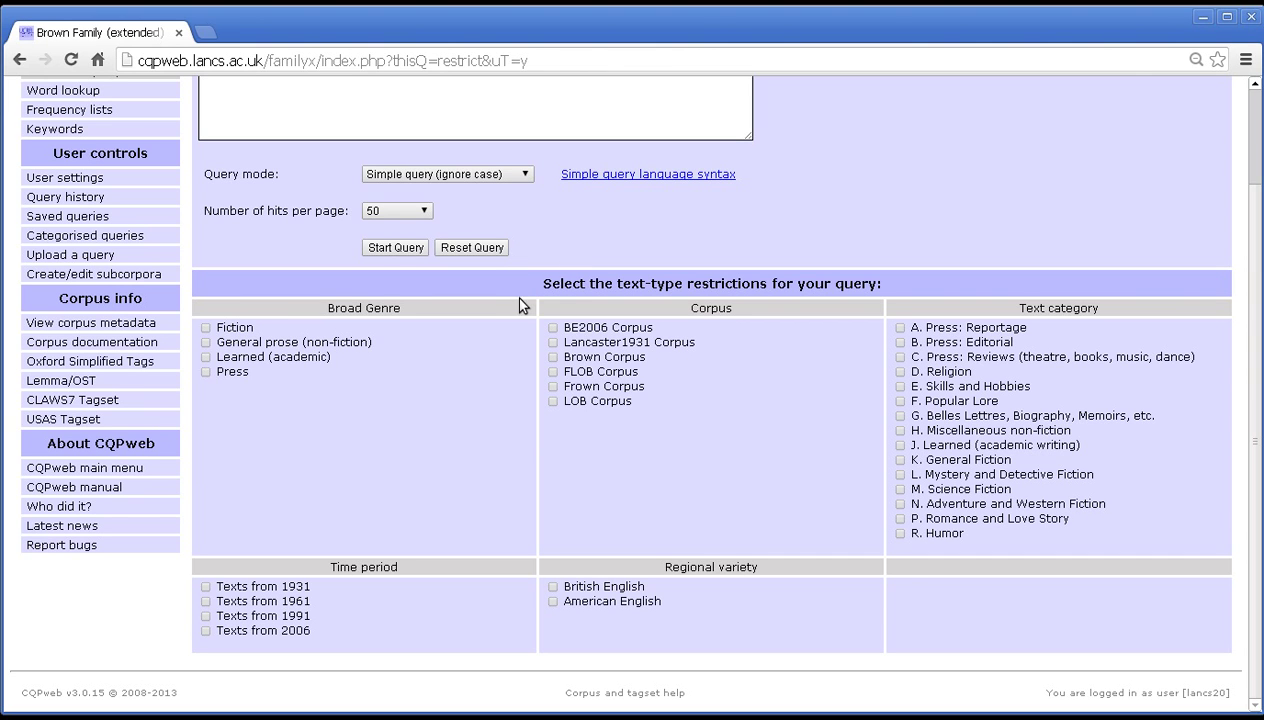
left_click_drag(414, 307, 330, 306)
left_click(329, 308)
scroll(797, 341, "up", 2)
double_click(623, 106)
left_click(864, 255)
scroll(838, 268, "down", 3)
middle_click(860, 443)
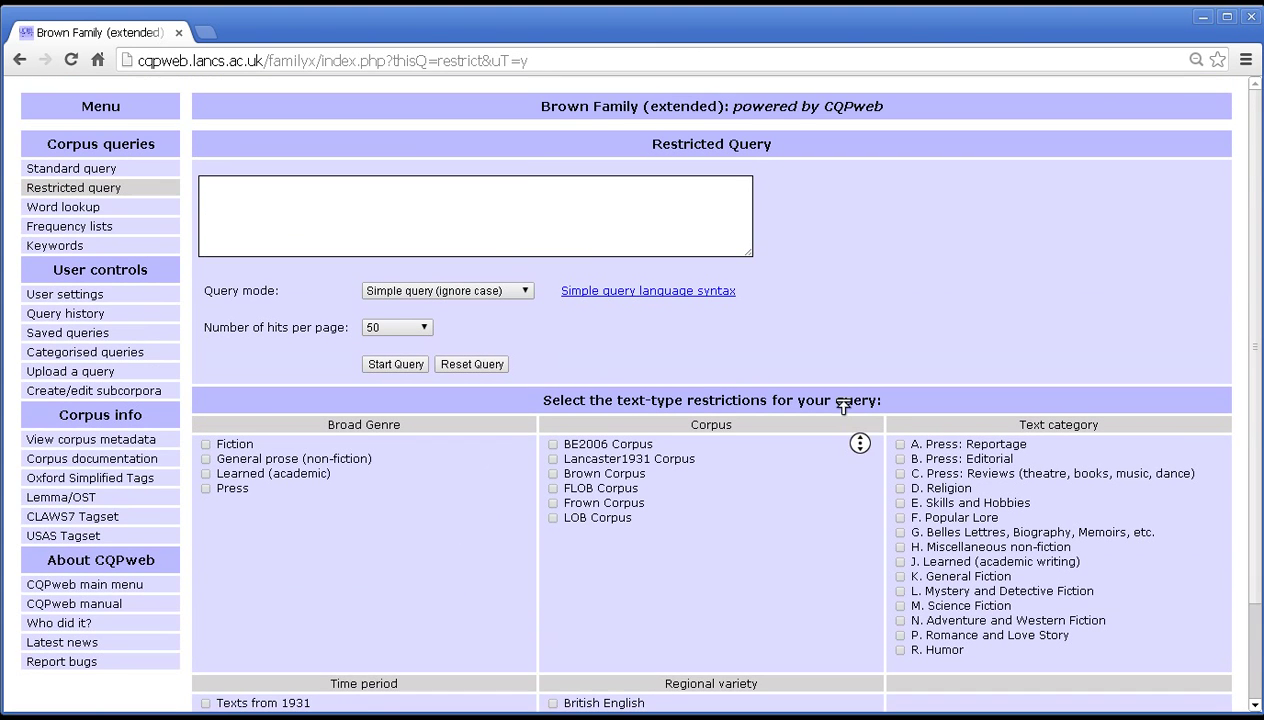
left_click(505, 212)
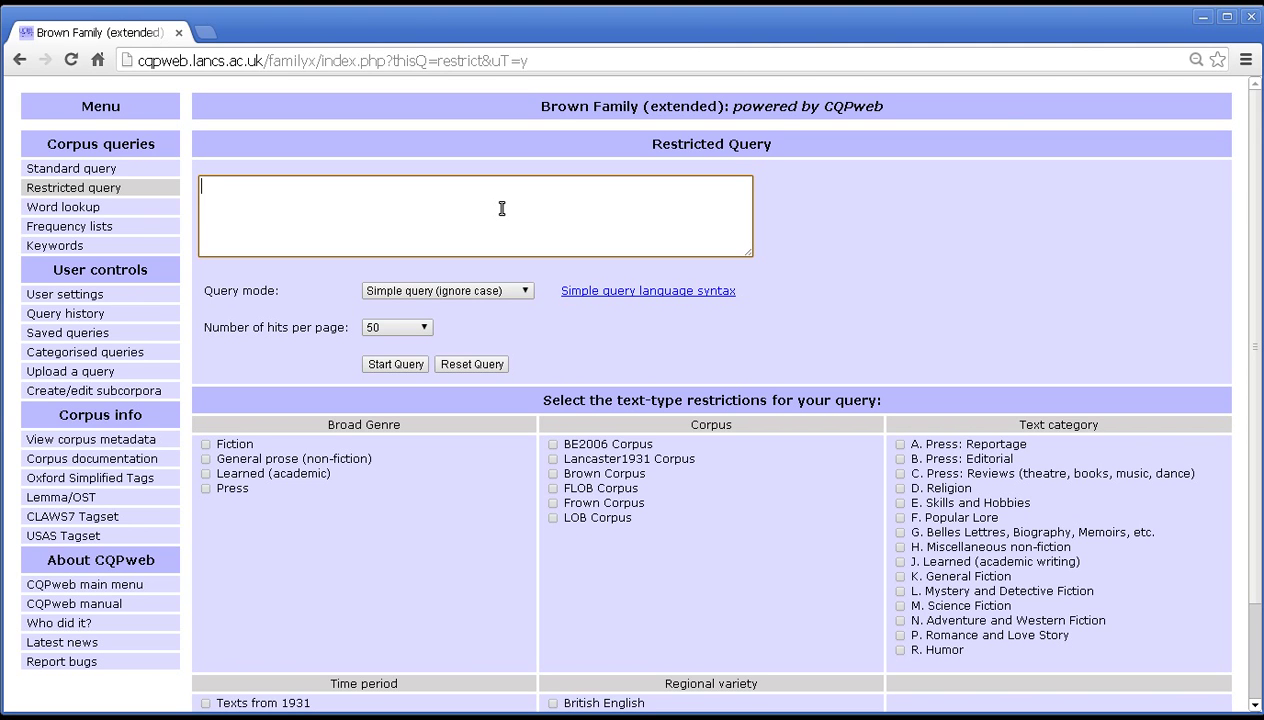
type("{go}")
left_click(576, 360)
scroll(584, 342, "down", 1)
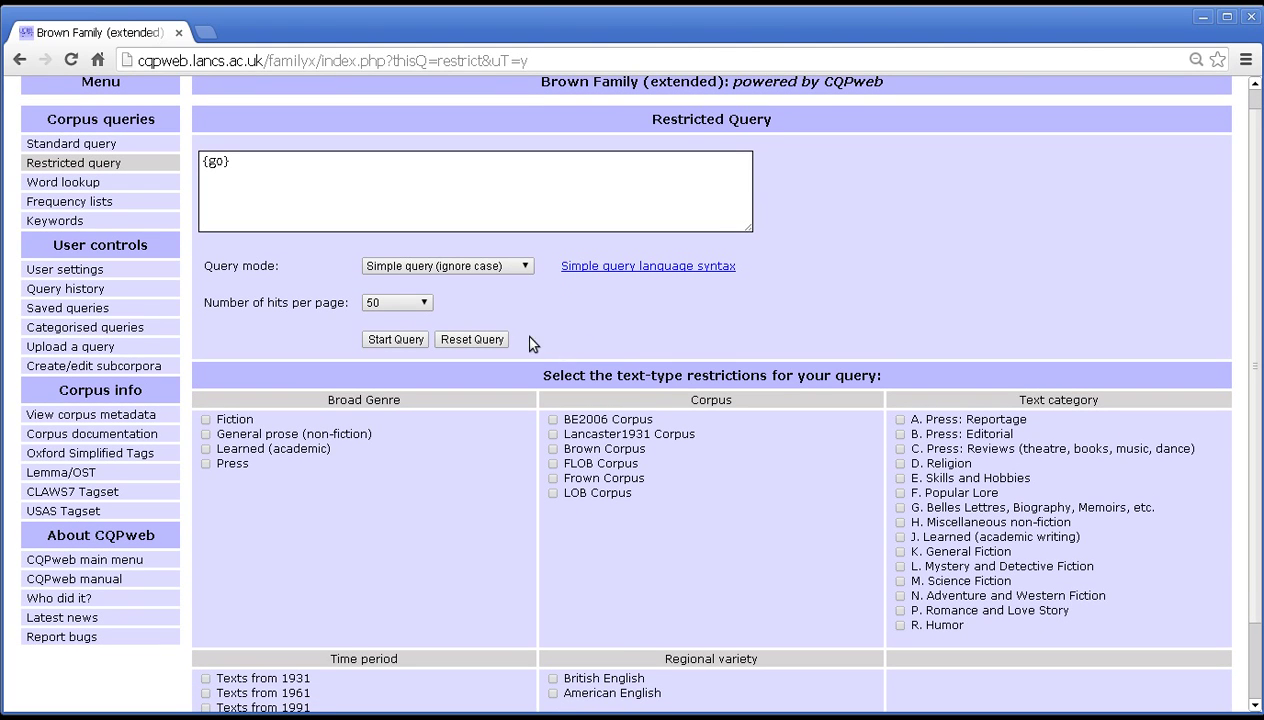
left_click(377, 341)
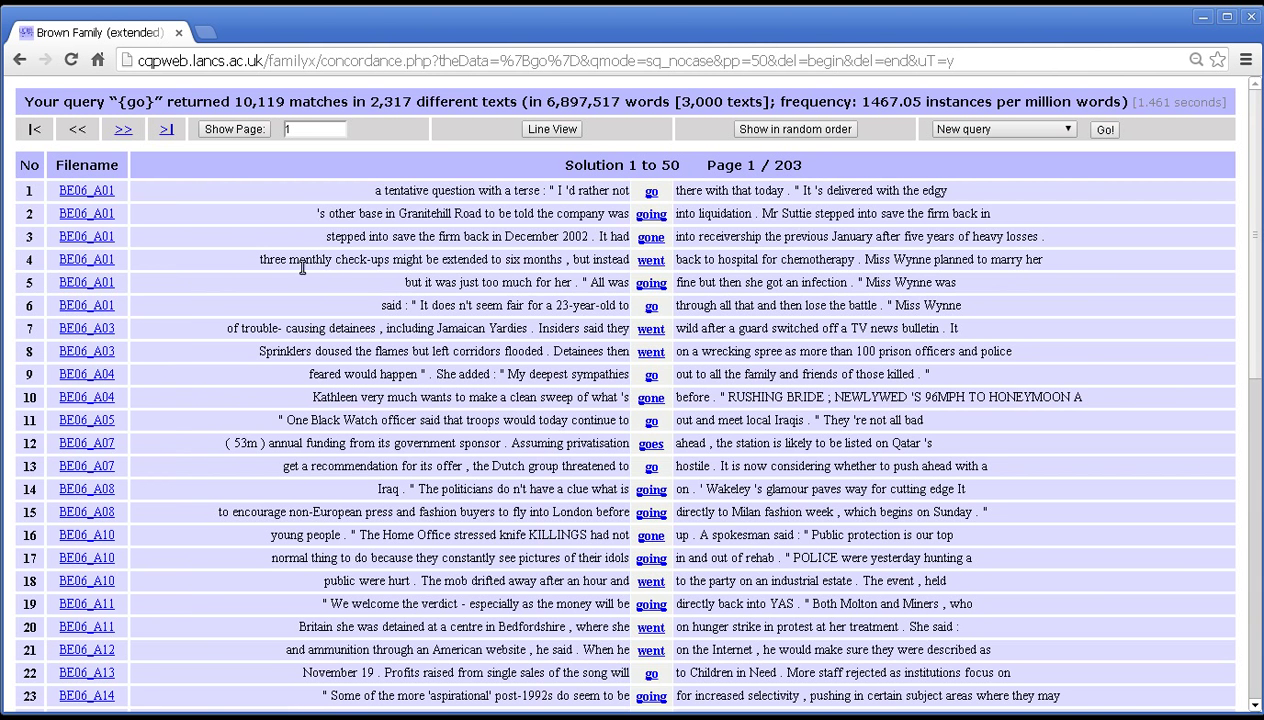
left_click(19, 60)
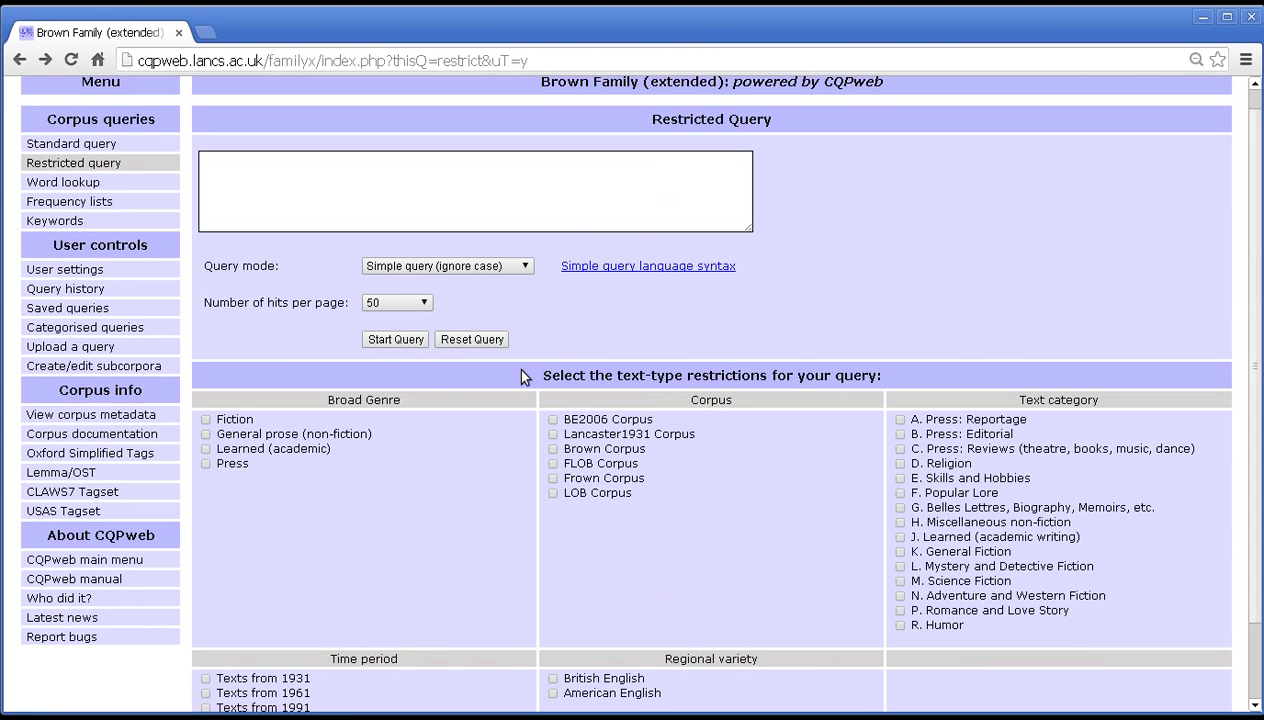
Tick Fiction under Broad Genre and enter {go} as the query.
scroll(489, 396, "down", 2)
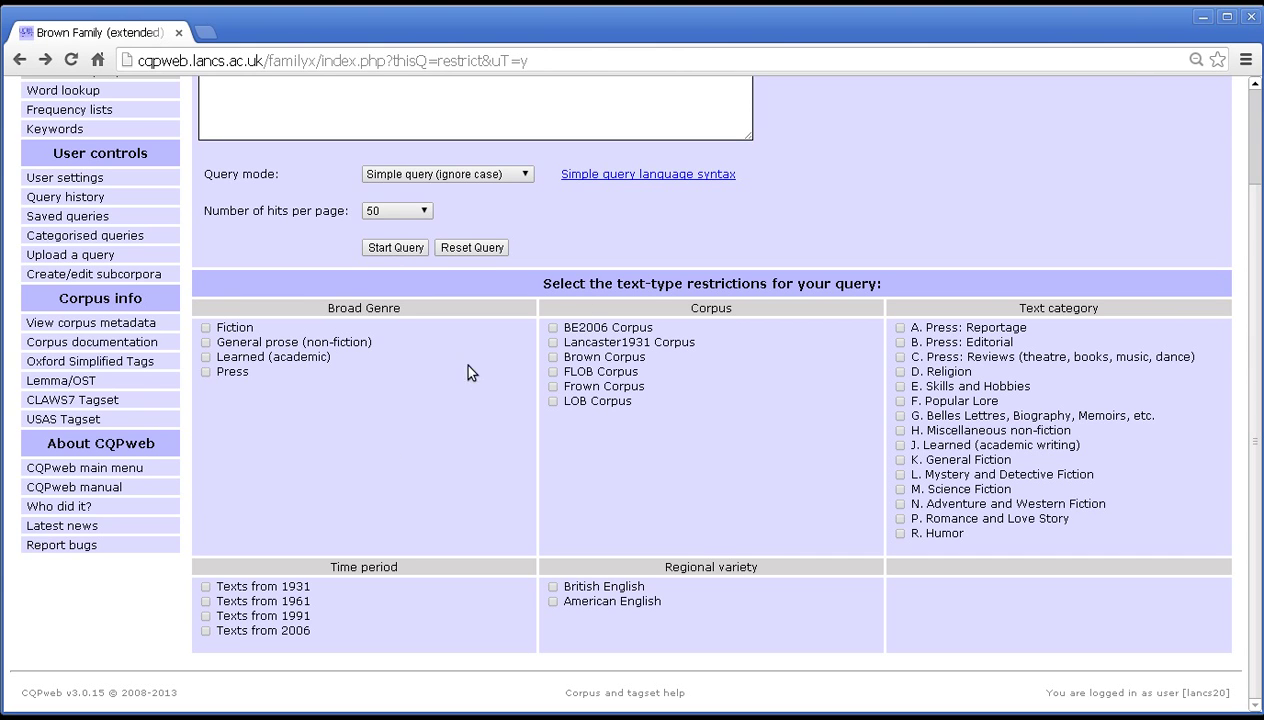
left_click(205, 328)
scroll(833, 447, "up", 2)
left_click(637, 204)
type("{go}")
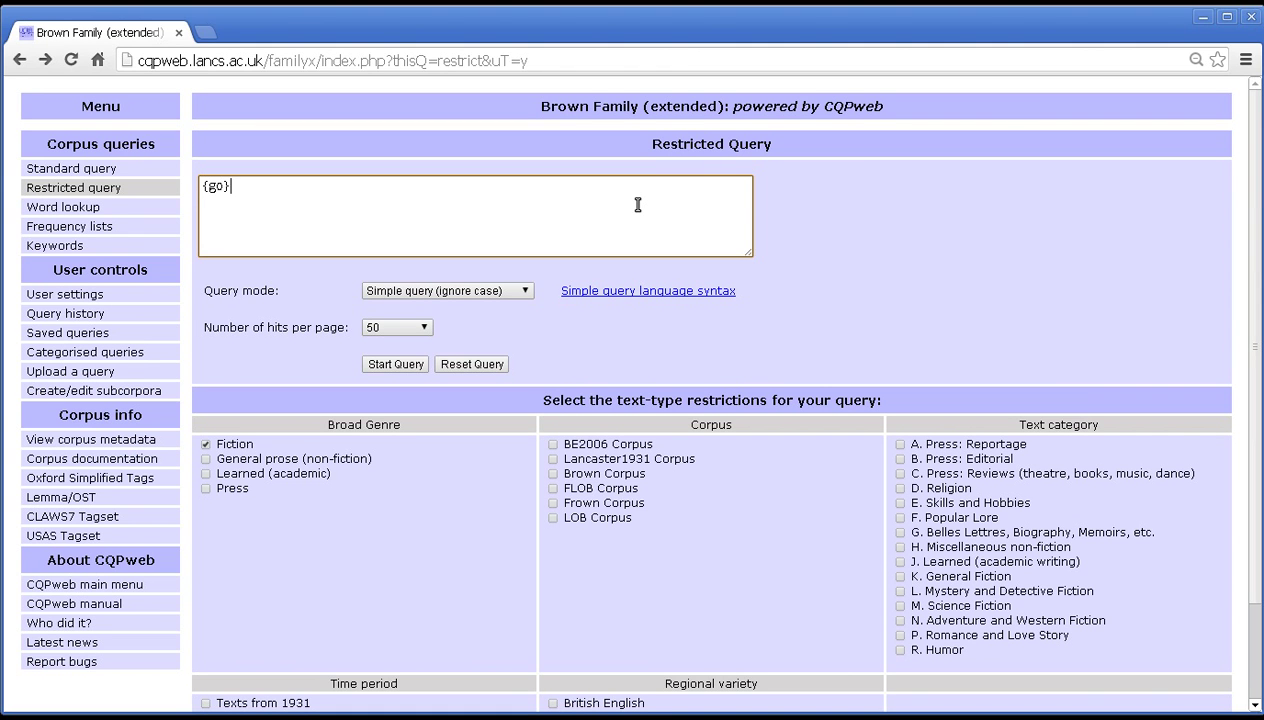
left_click(410, 368)
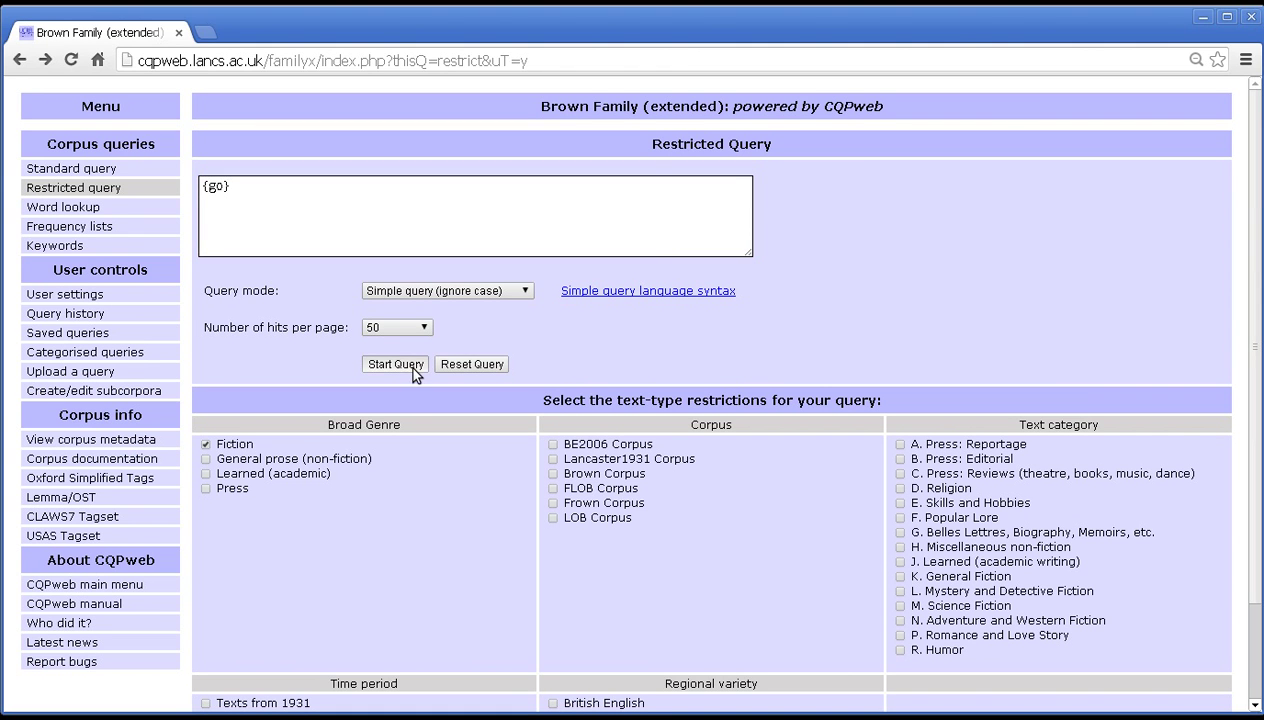
Run the Fiction-restricted {go} search and highlight the Broad Genre: Fiction restriction and 746 texts.
left_click(416, 370)
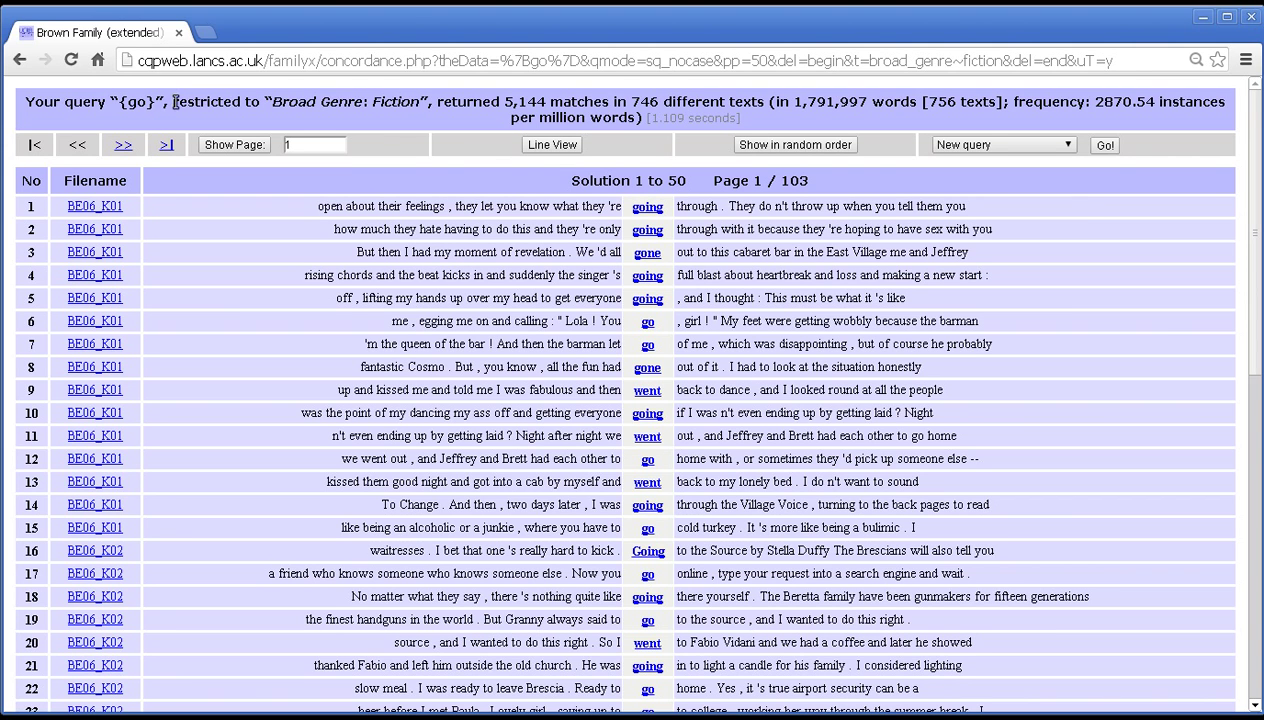
left_click_drag(178, 102, 435, 93)
left_click(406, 104)
left_click_drag(174, 102, 427, 101)
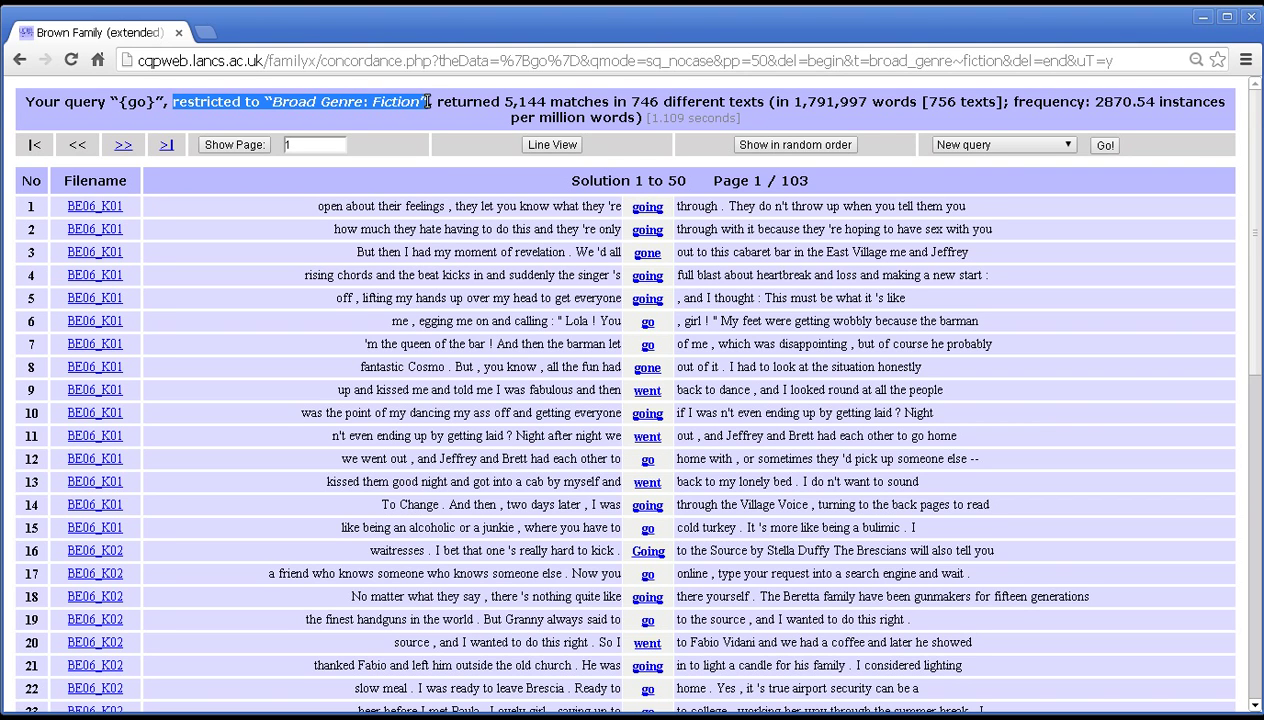
left_click(634, 101)
left_click_drag(634, 101, 766, 104)
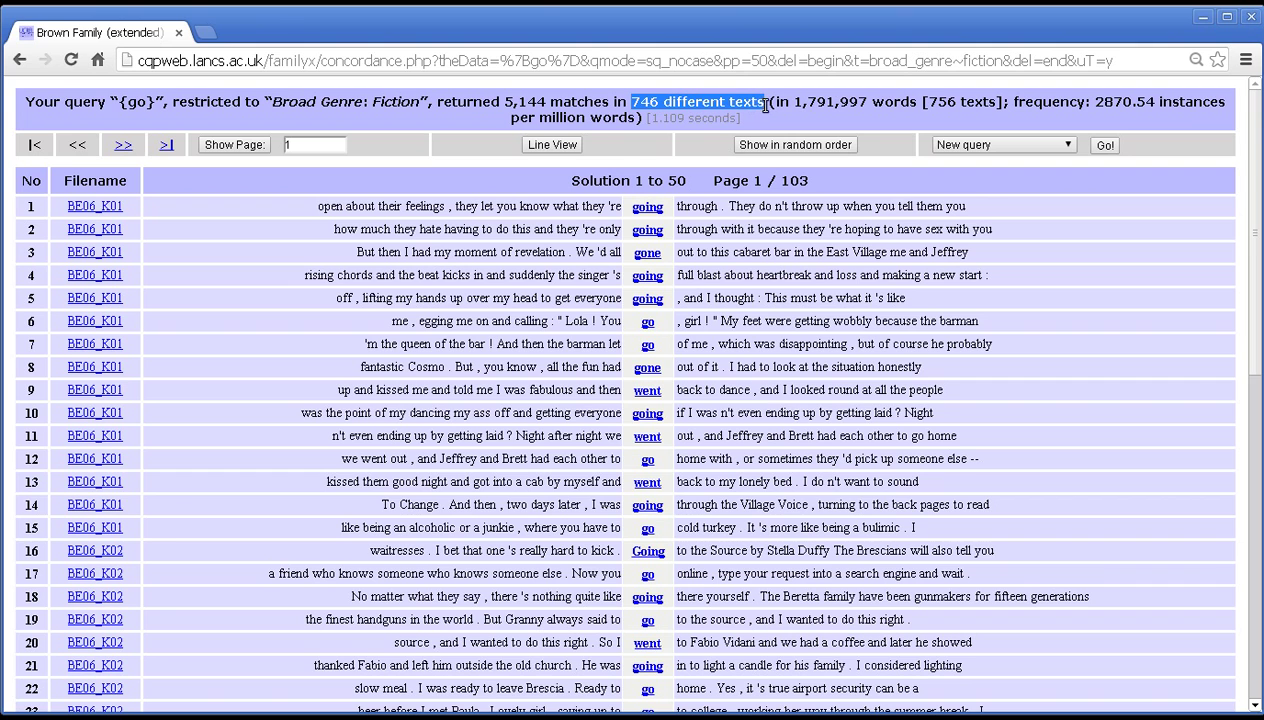
left_click(818, 111)
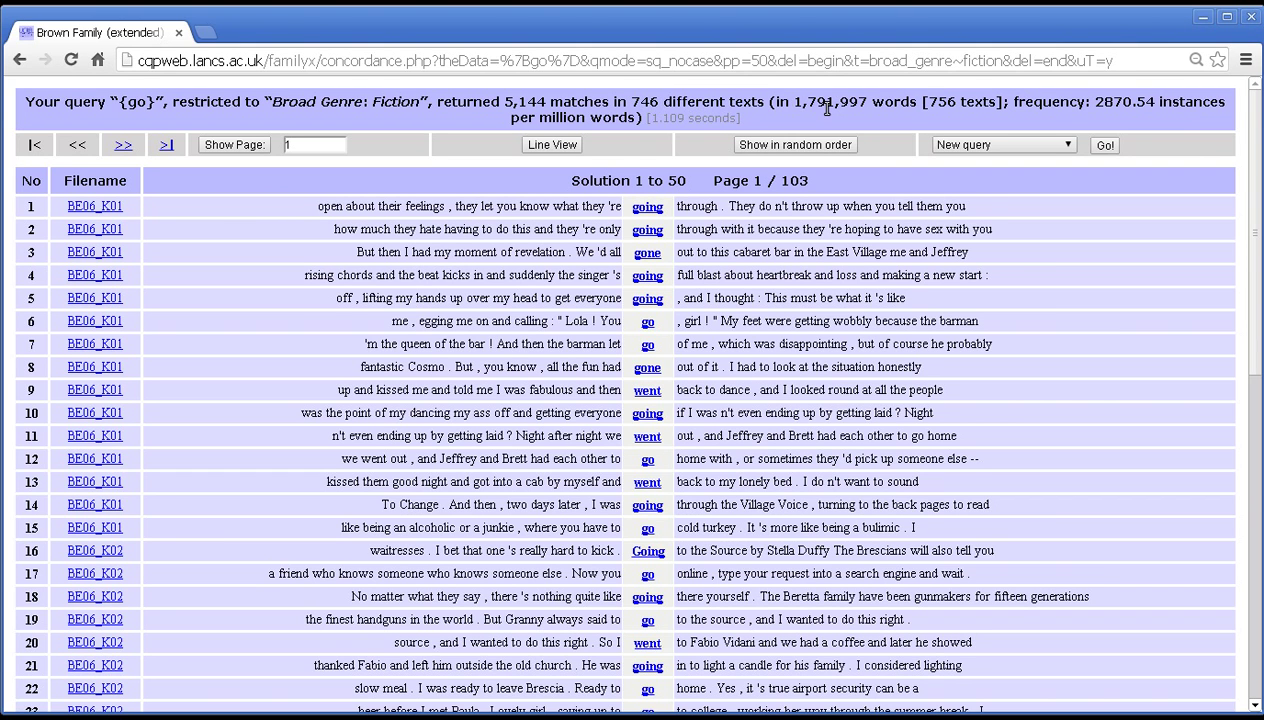
Highlight the 746 and 756 text counts, 1,791,997 words and 2870.54 frequency, then go back.
left_click_drag(628, 101, 664, 104)
left_click(818, 115)
left_click_drag(1000, 101, 912, 101)
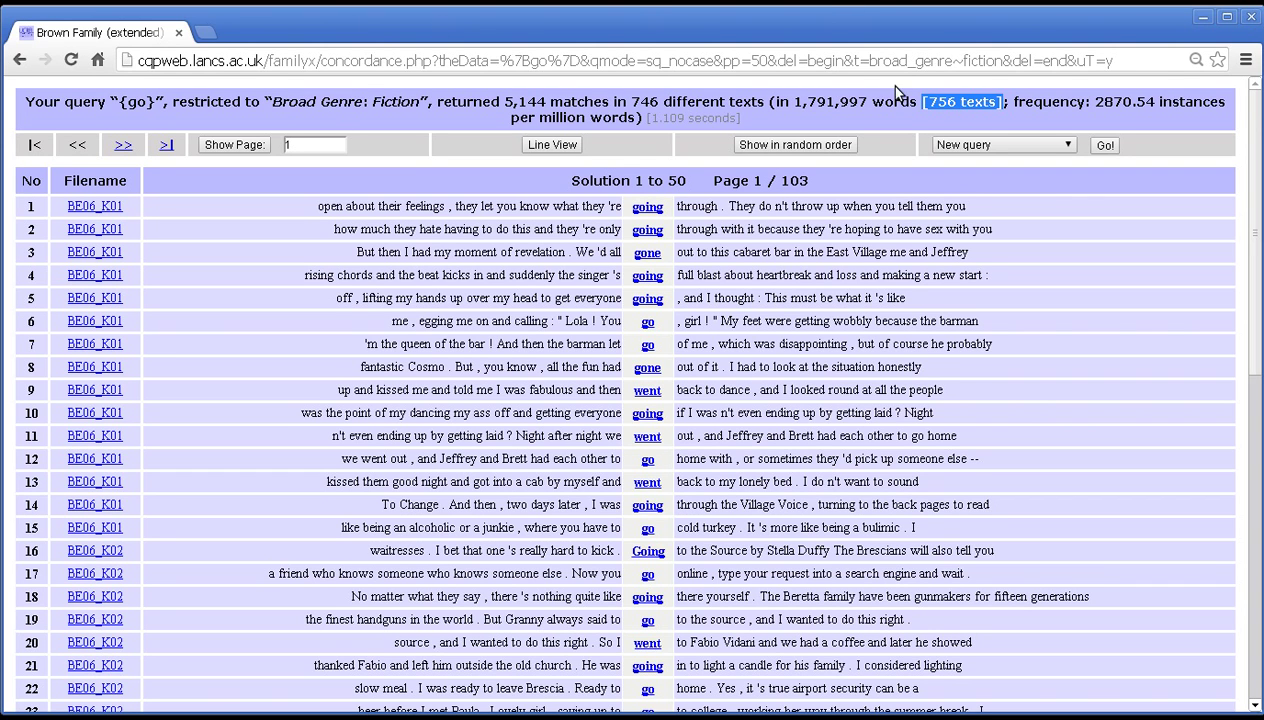
double_click(650, 103)
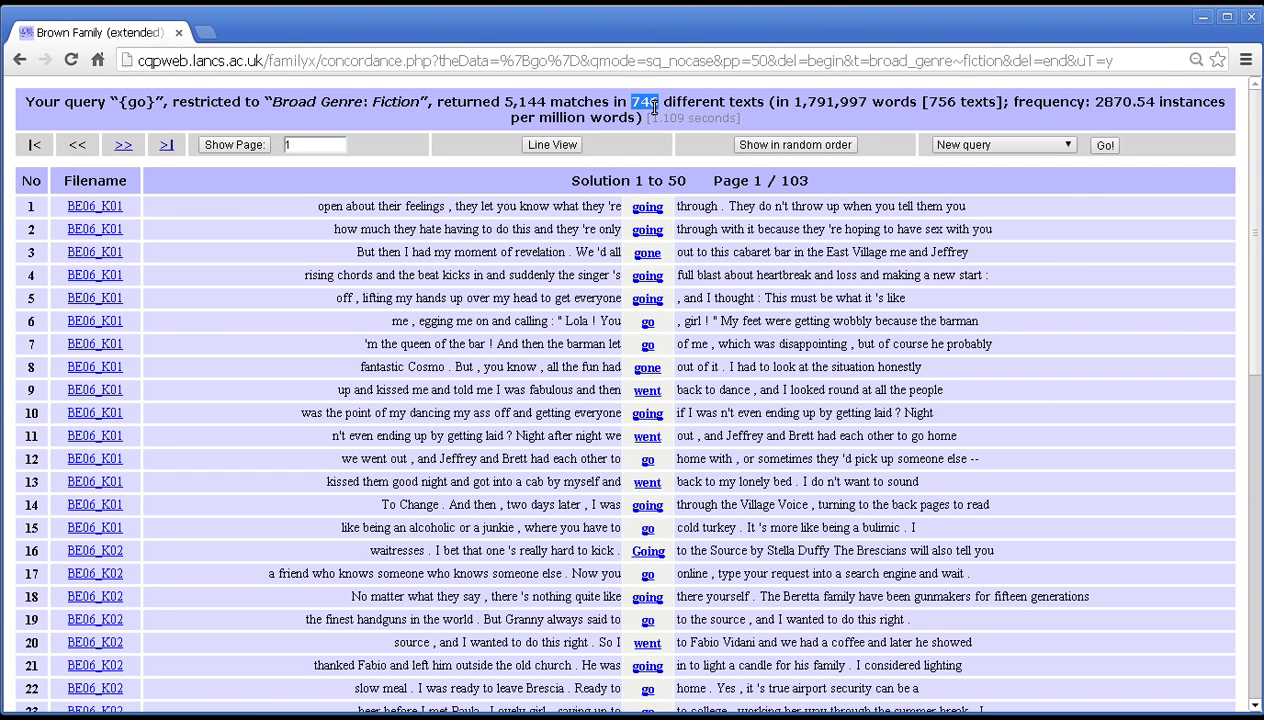
left_click(152, 101)
left_click_drag(792, 101, 869, 99)
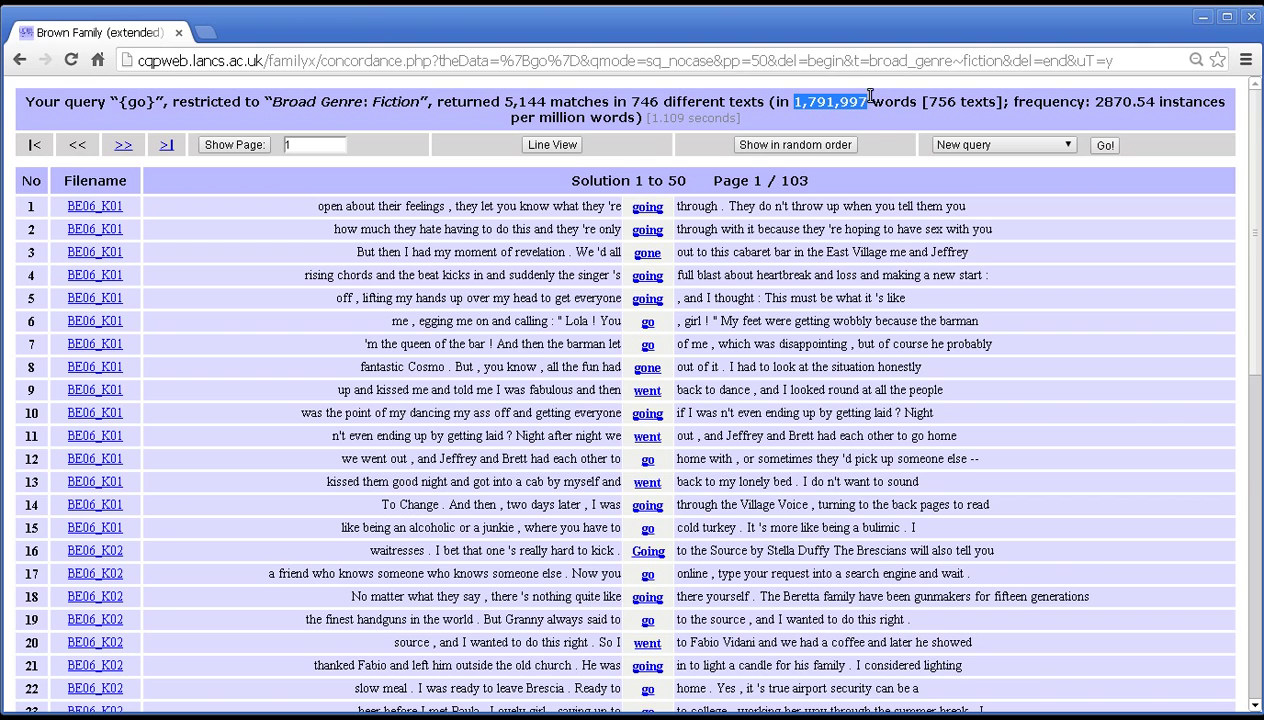
left_click_drag(1094, 101, 1152, 98)
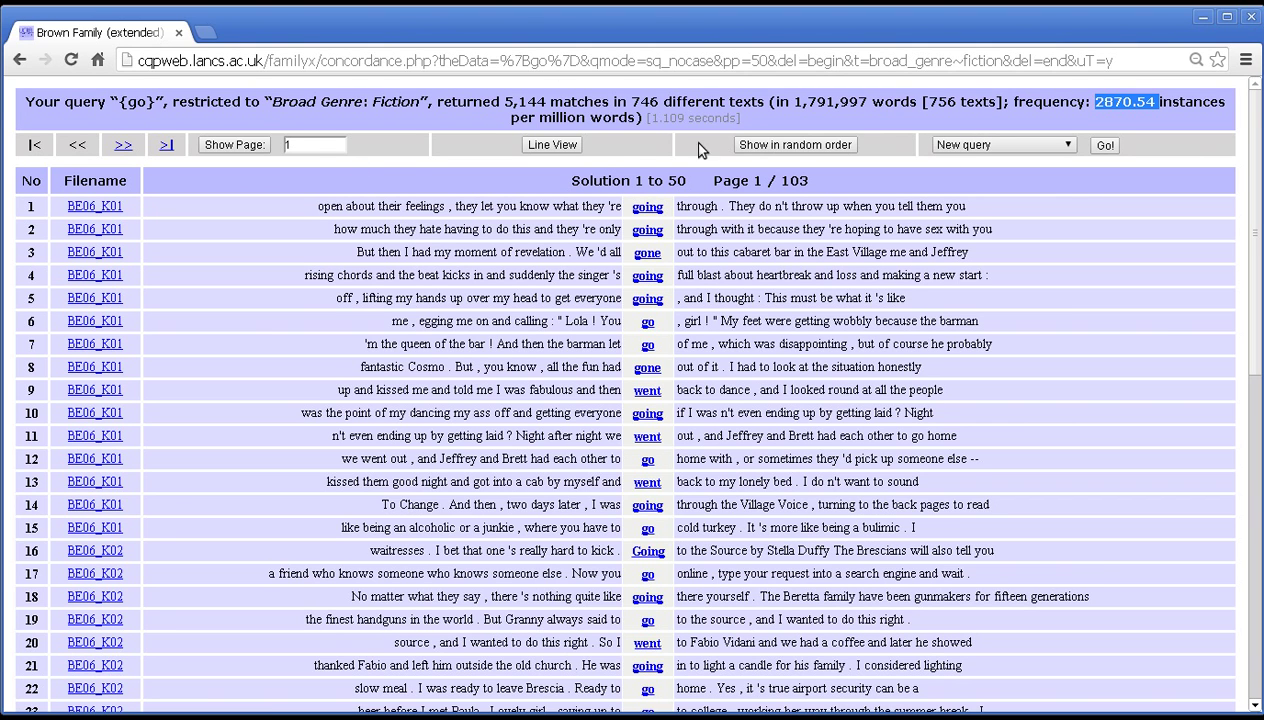
left_click(19, 60)
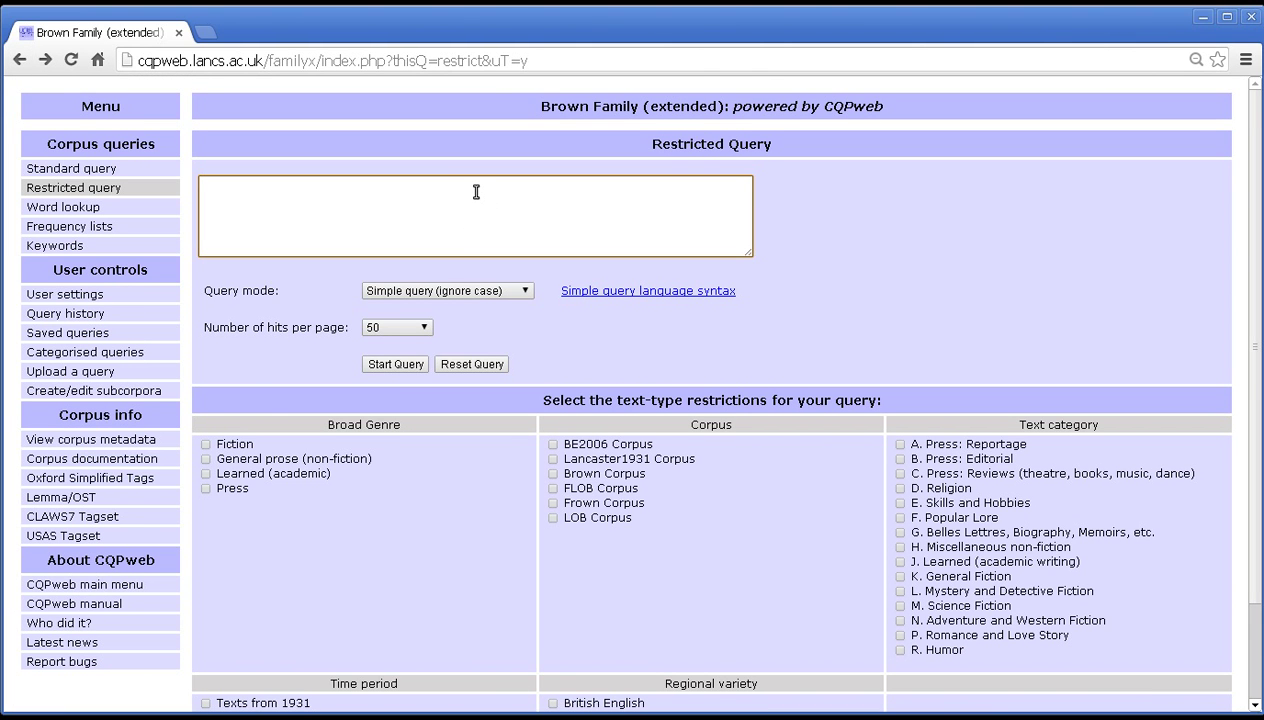
Search {go} restricted to the General prose, Learned and Press broad genres.
left_click(205, 444)
left_click(205, 443)
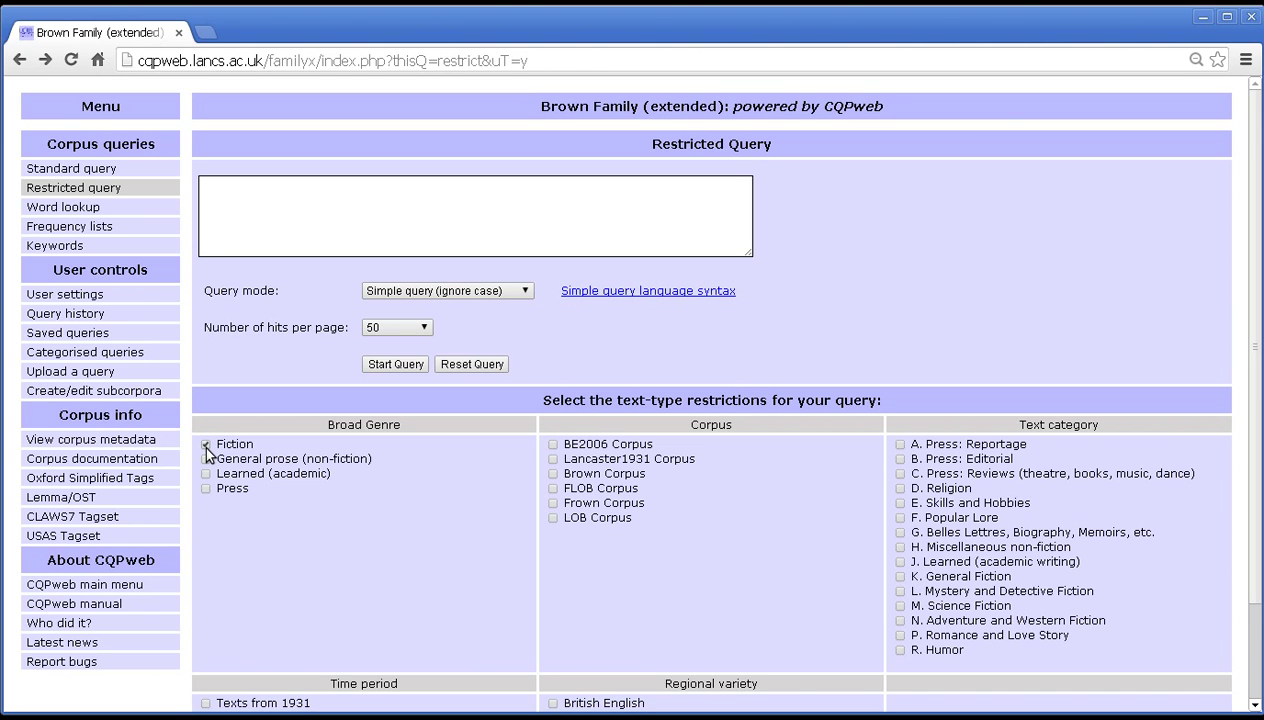
left_click(206, 445)
left_click(206, 459)
left_click(206, 488)
left_click(206, 488)
left_click(252, 203)
type("{go")
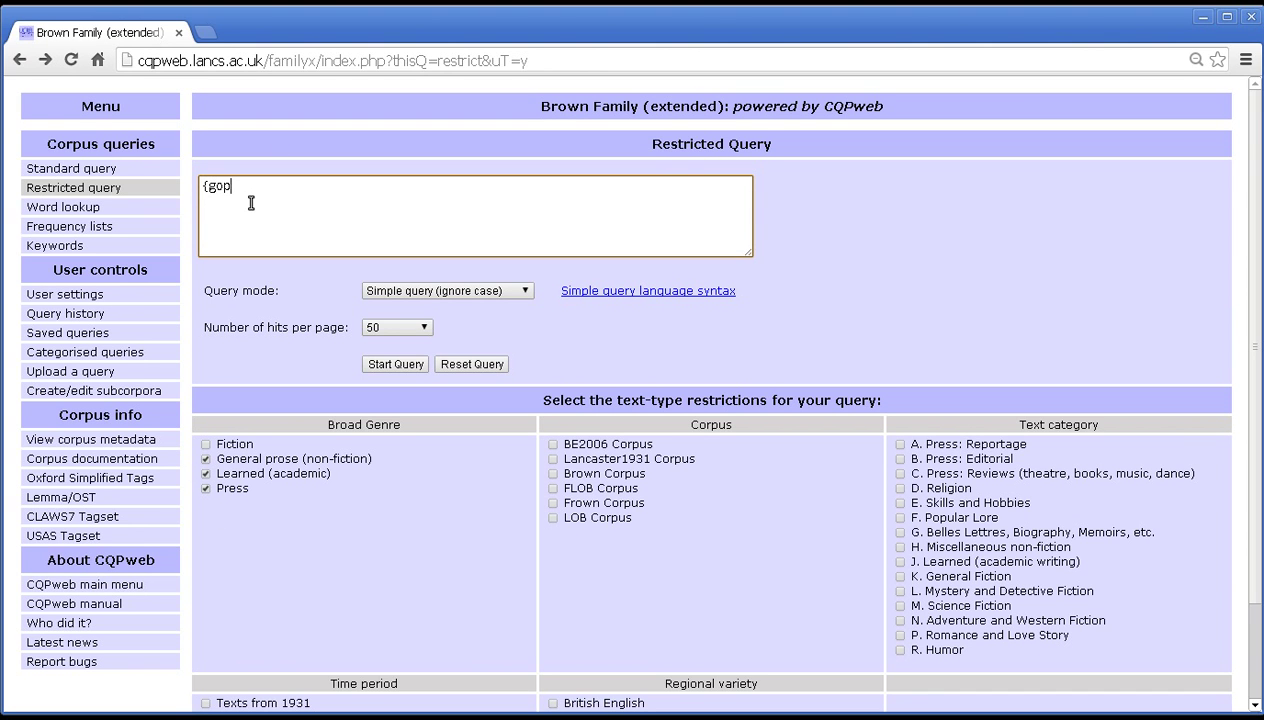
type("}")
left_click(366, 365)
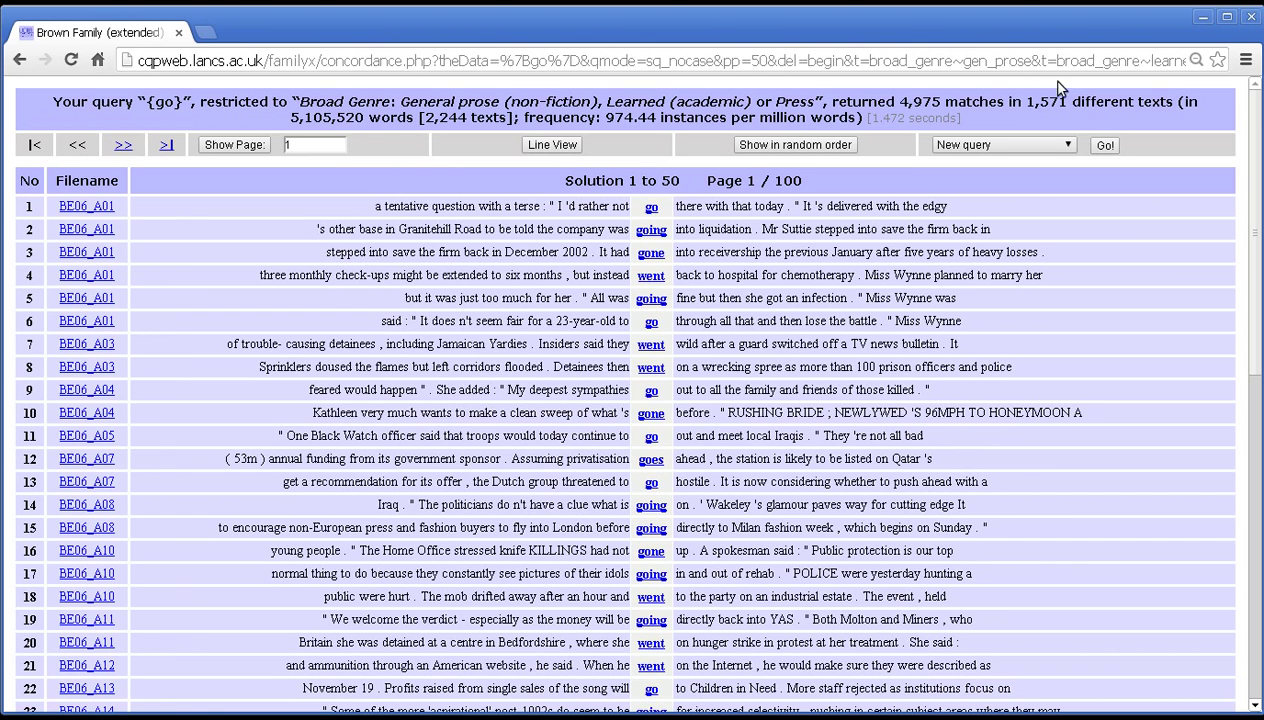
Highlight the 1,571 text count, then go back and click into the empty query box.
left_click_drag(1027, 99, 1068, 104)
left_click(985, 188)
left_click(19, 60)
left_click(429, 236)
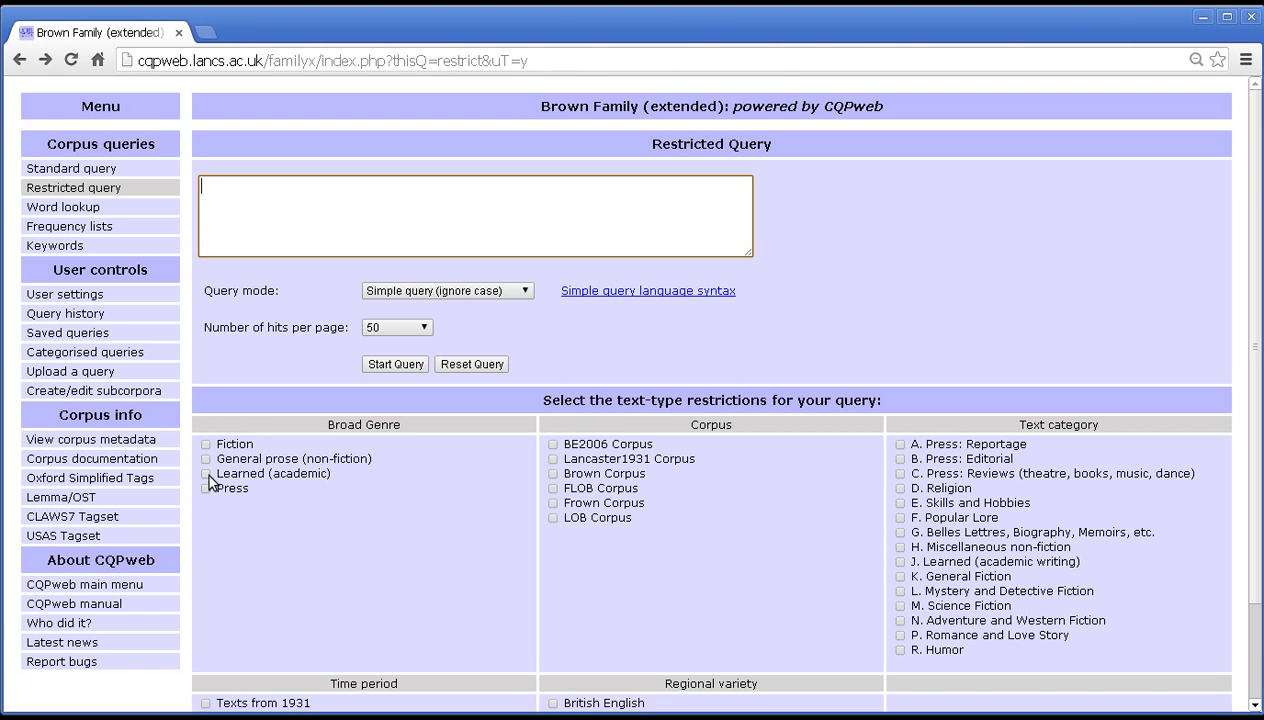
Search {go} restricted to Fiction under Broad Genre and British English under Regional variety.
left_click(206, 443)
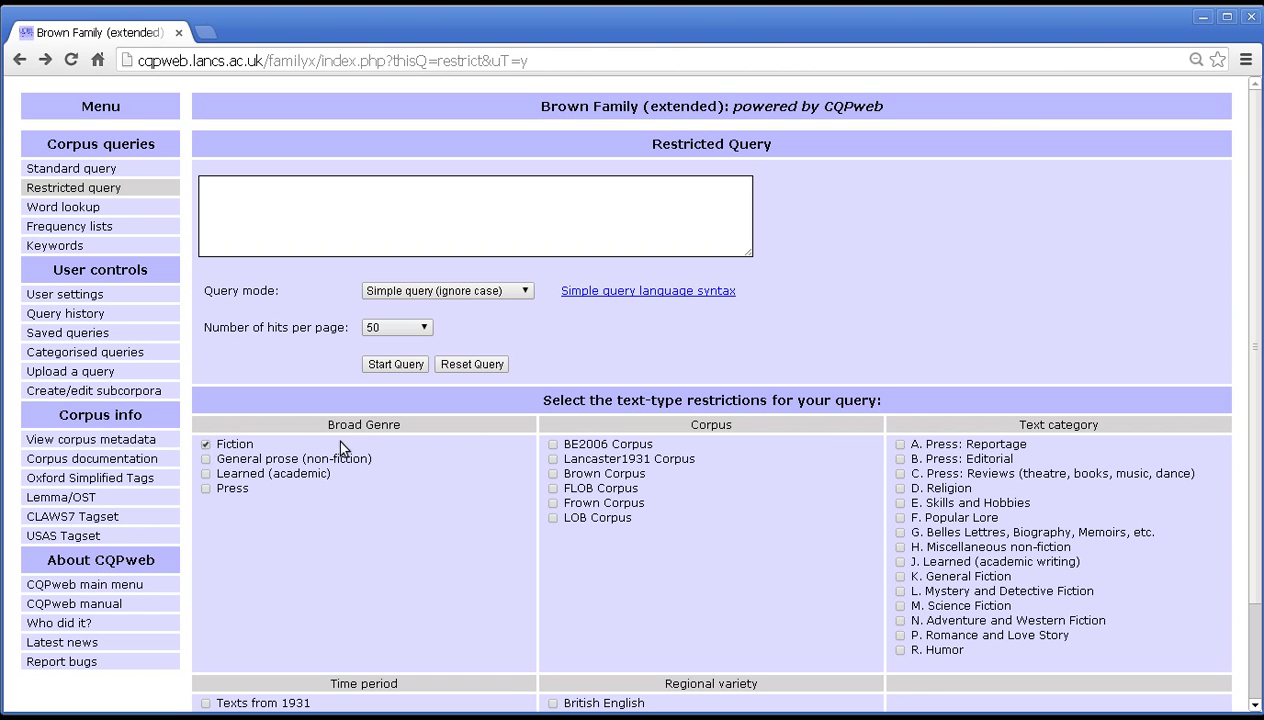
scroll(530, 440, "down", 2)
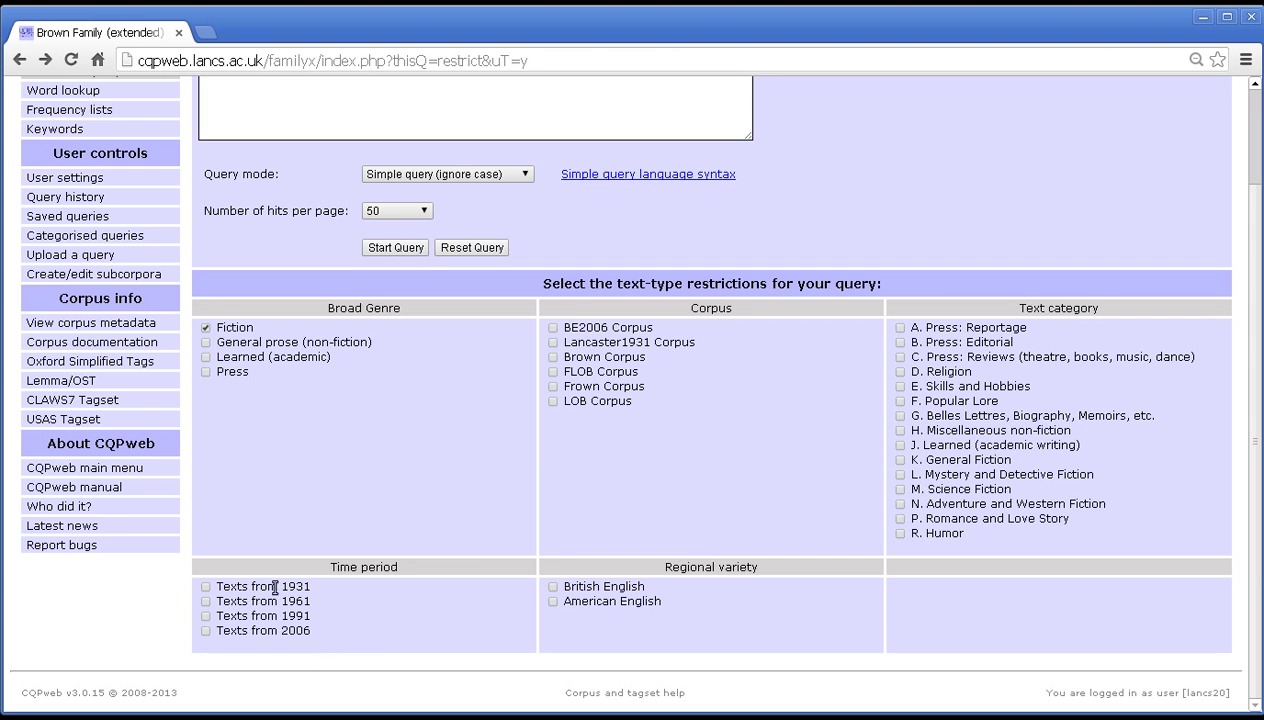
left_click(554, 587)
scroll(485, 620, "up", 2)
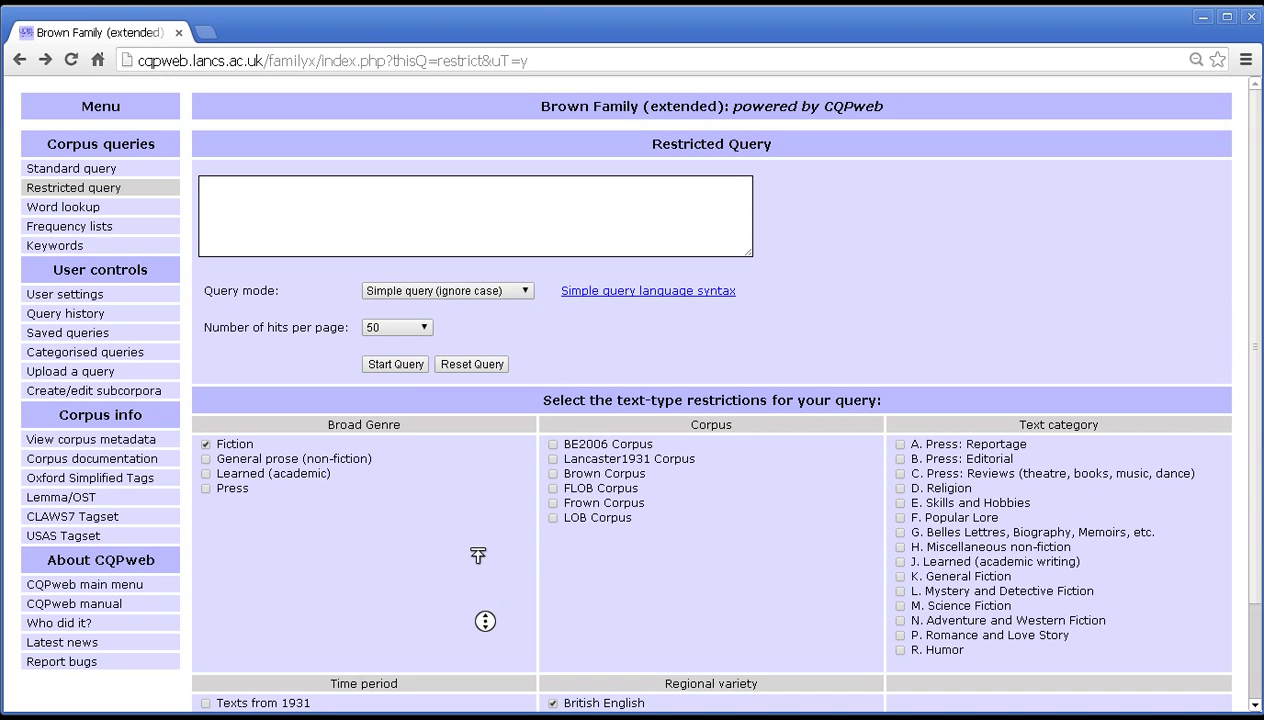
left_click(419, 215)
type("{go}")
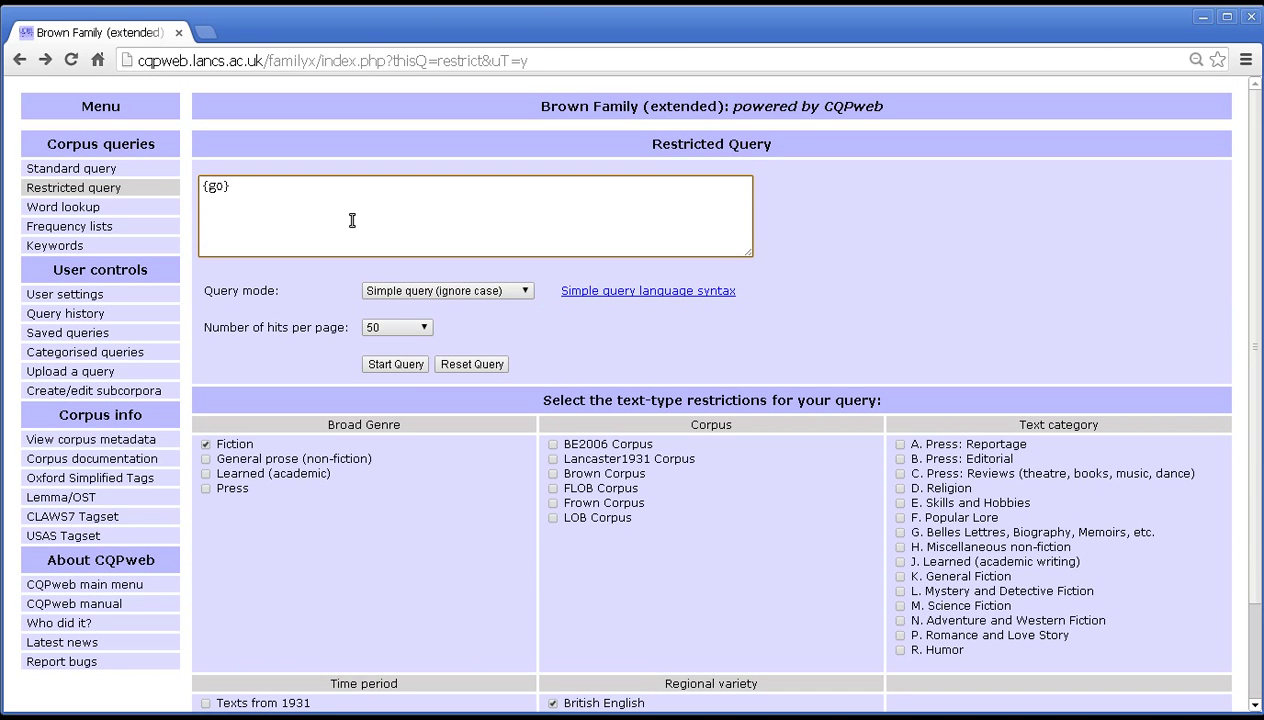
left_click(396, 366)
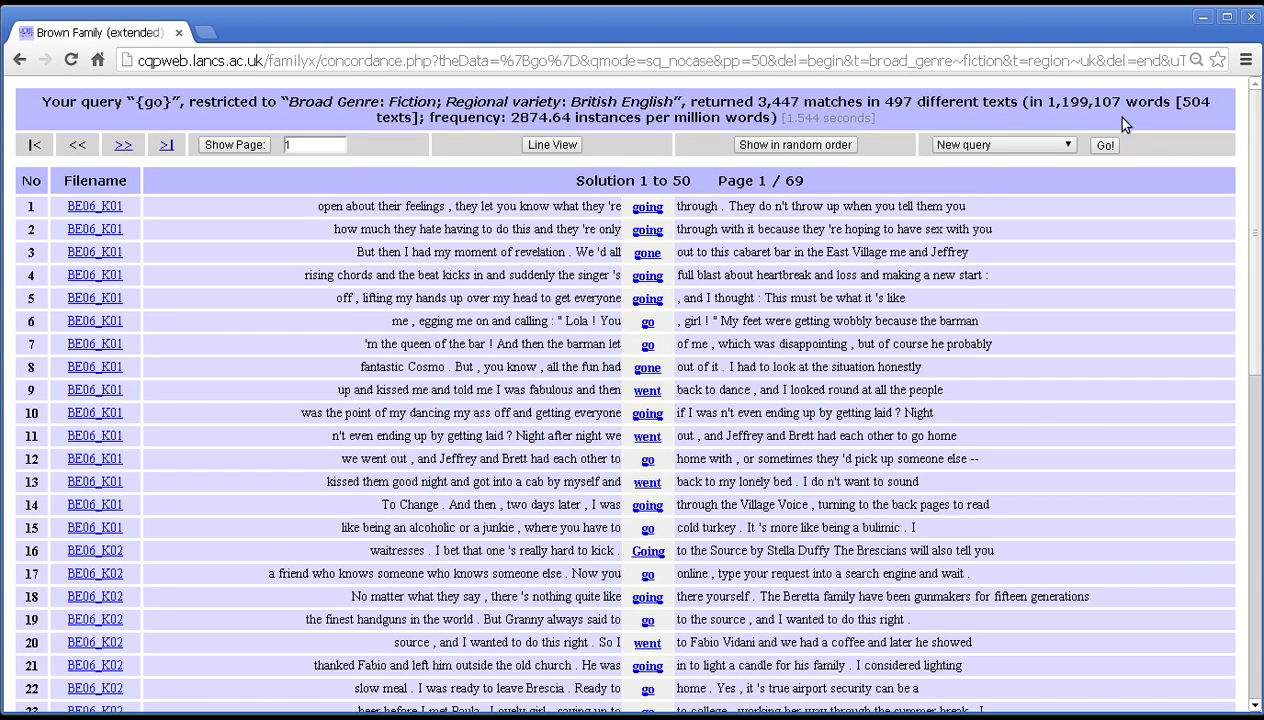
Highlight the text count and restriction description in the summary, then go back to the form.
double_click(1185, 102)
left_click_drag(683, 102, 284, 92)
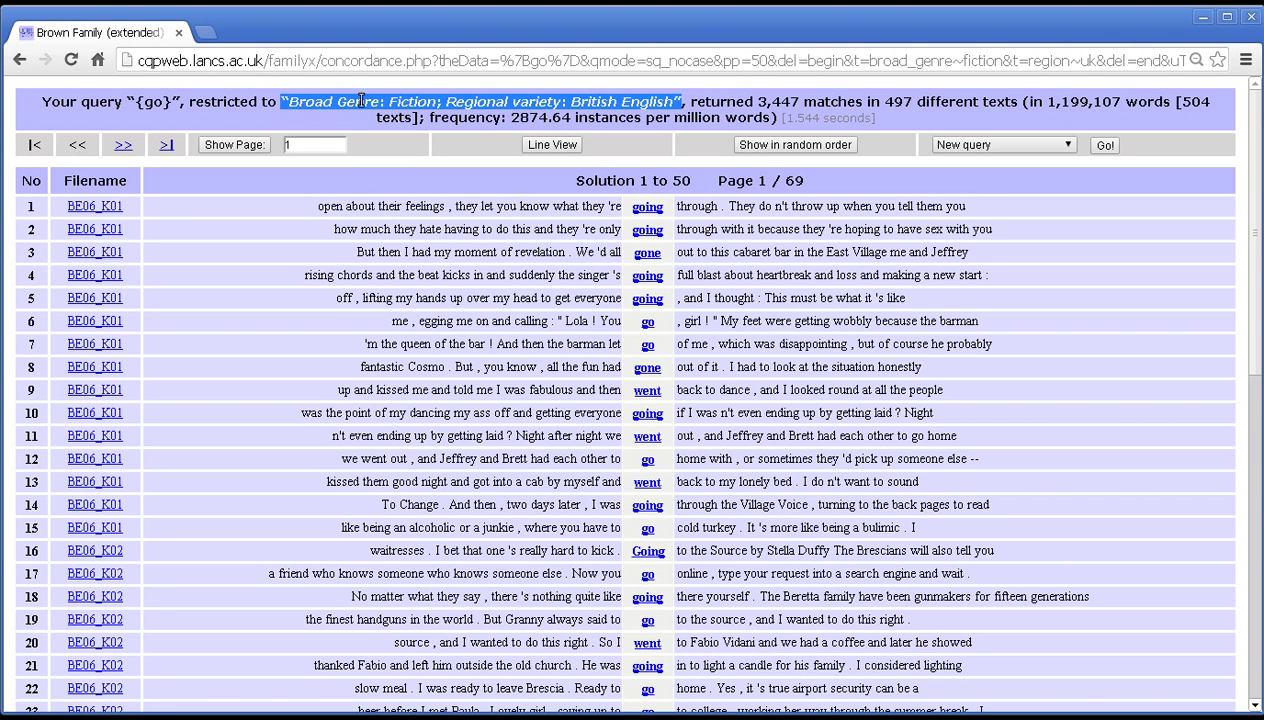
left_click_drag(668, 106, 686, 103)
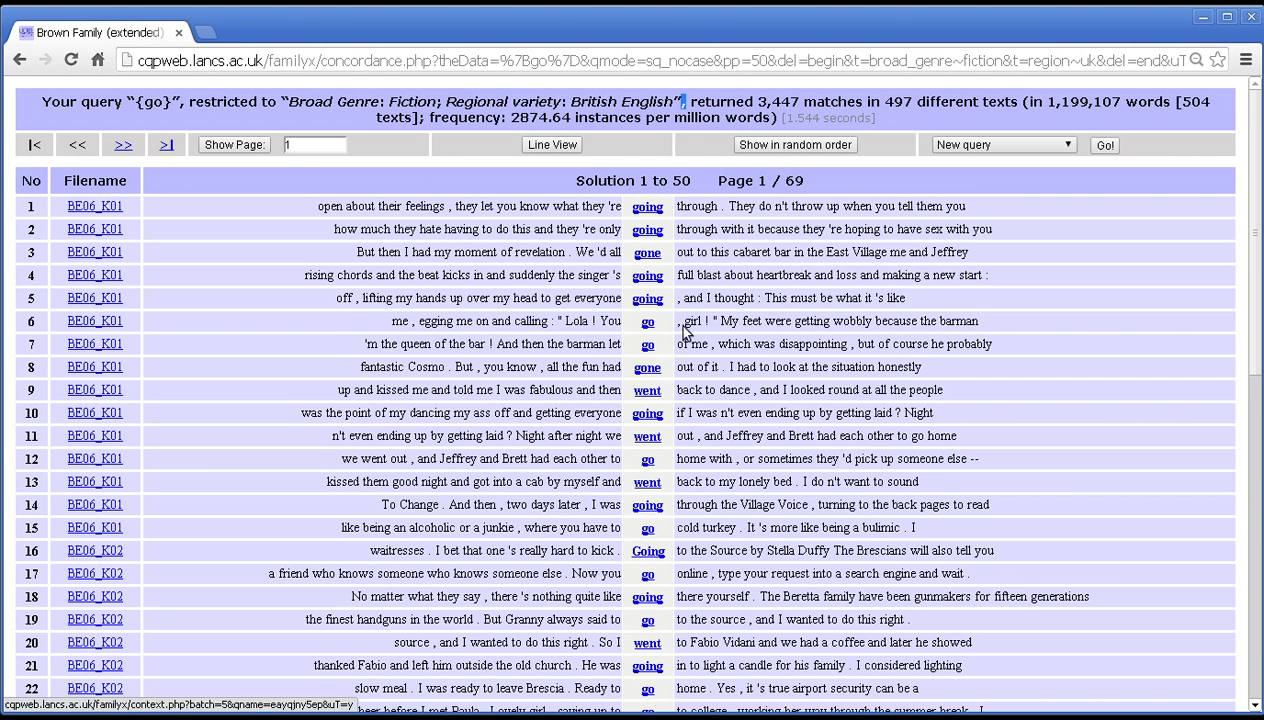
left_click(28, 62)
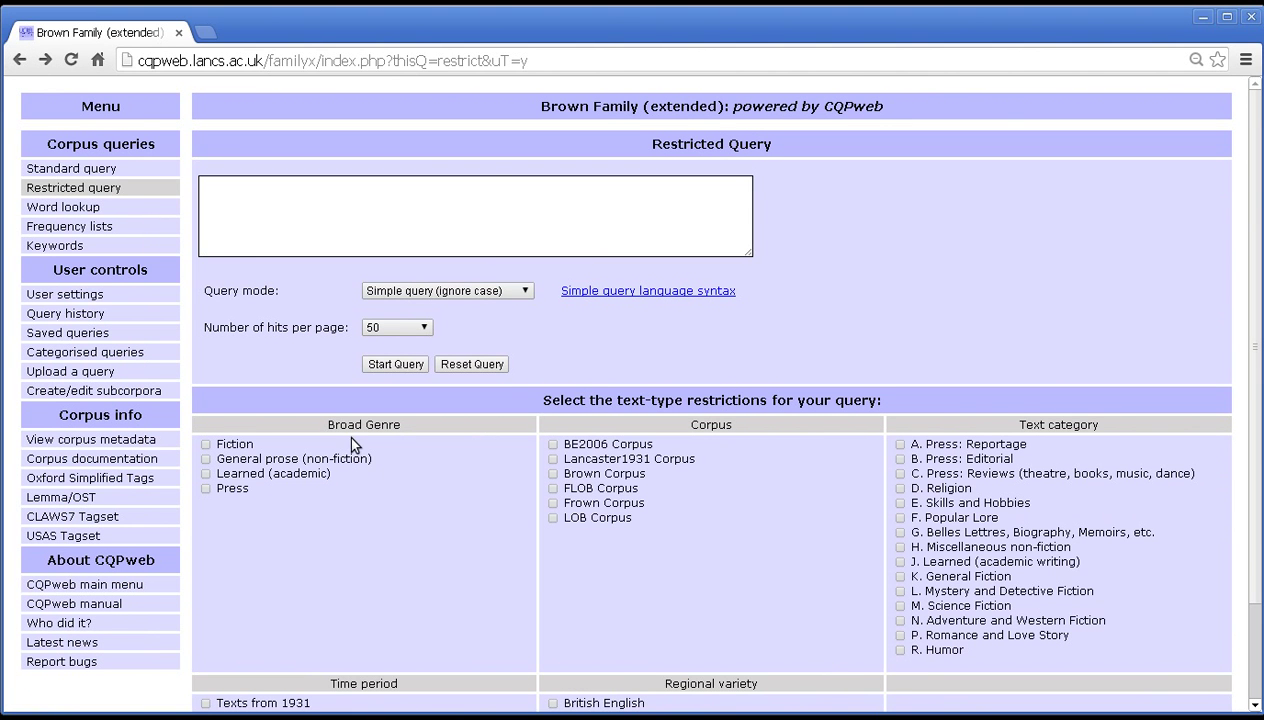
Search {go} restricted to Texts from 1931 and American English.
middle_click(500, 405)
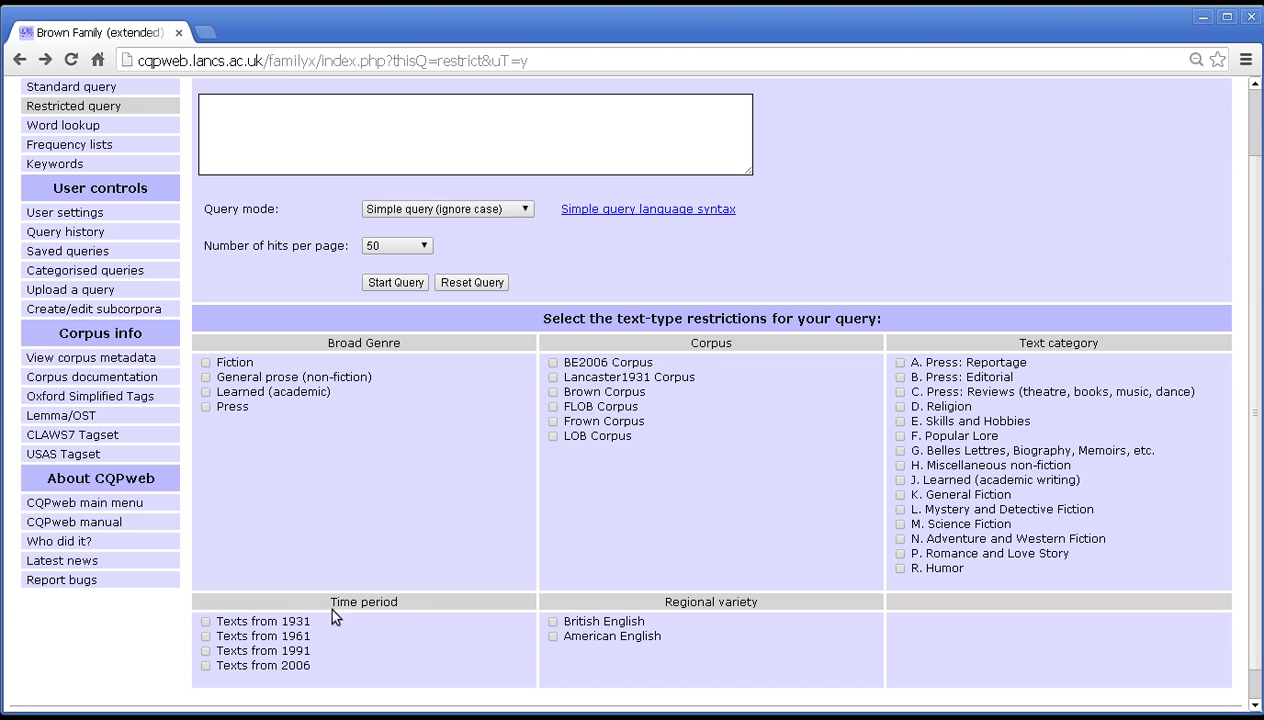
left_click(205, 621)
left_click(386, 147)
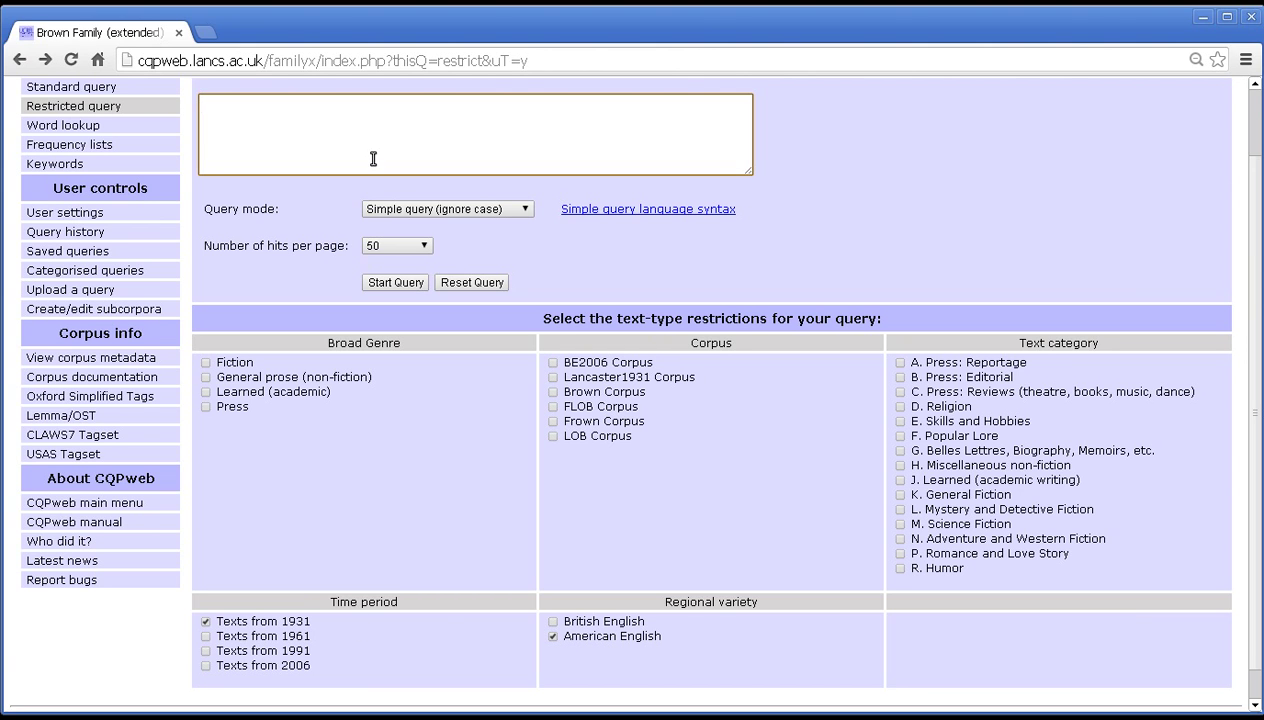
type("{go}")
left_click(405, 282)
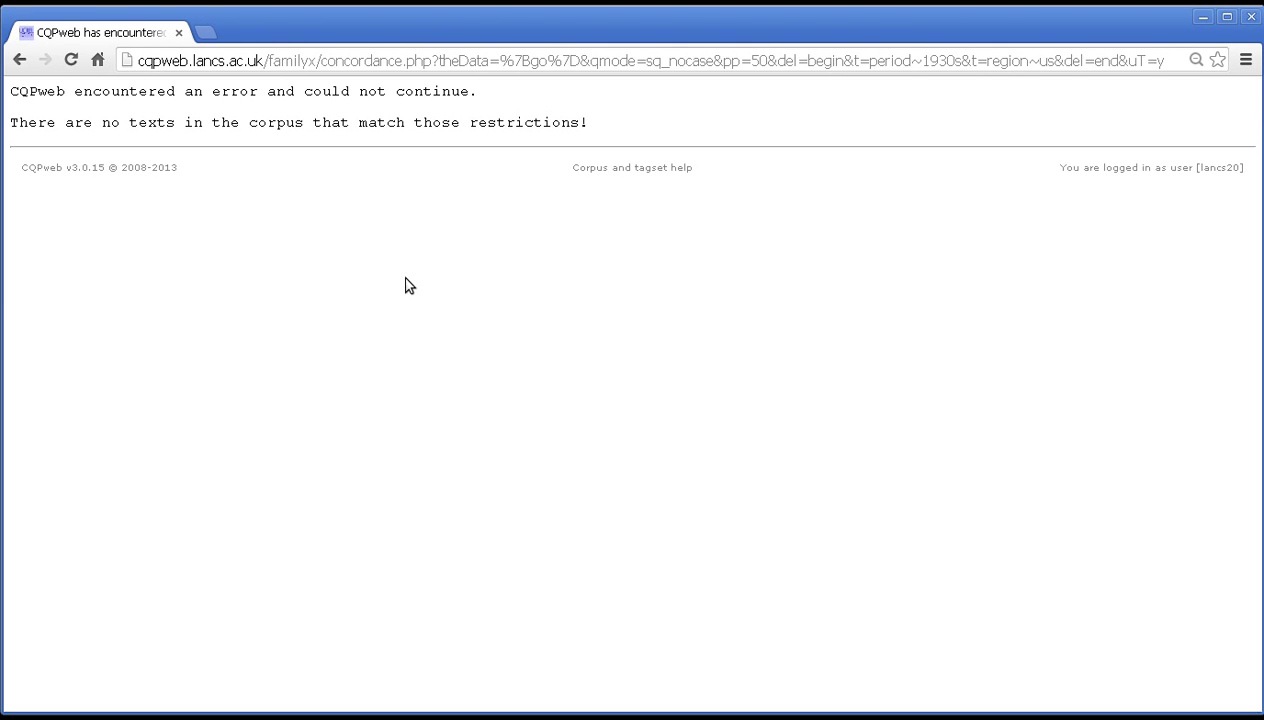
Highlight the no-matching-texts error message, then clear the selection.
left_click_drag(598, 122, 8, 122)
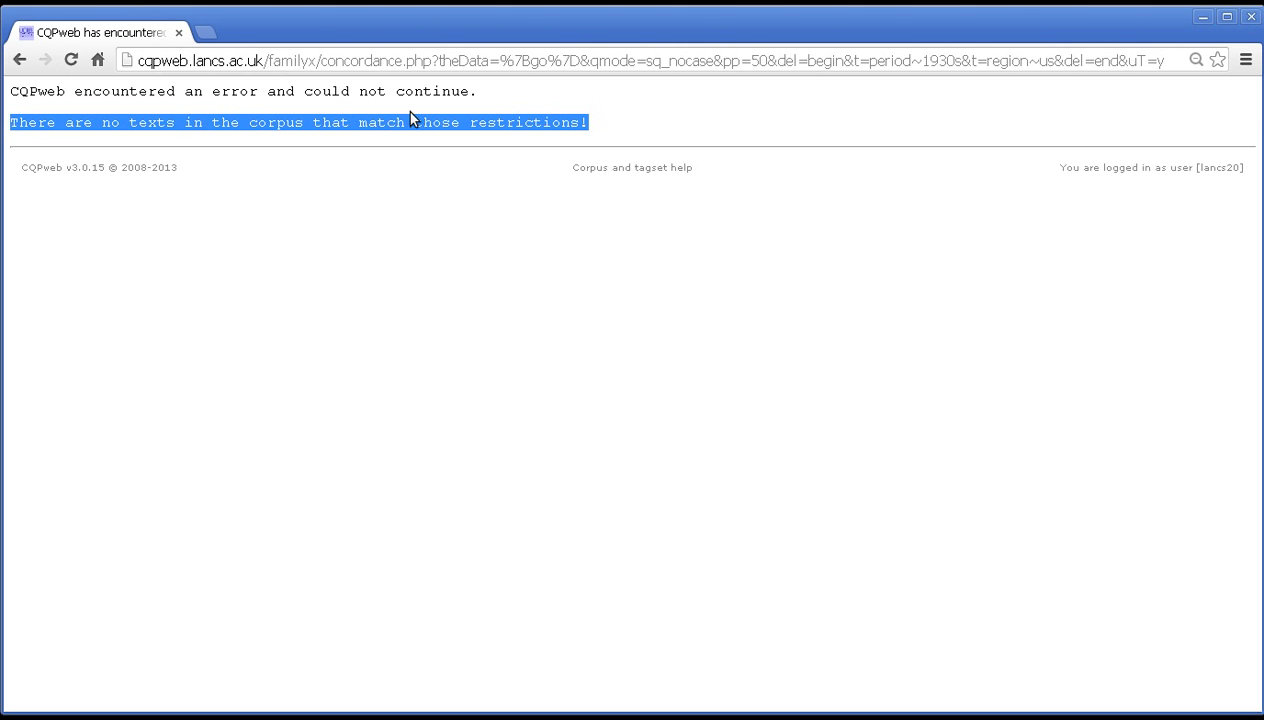
left_click(225, 93)
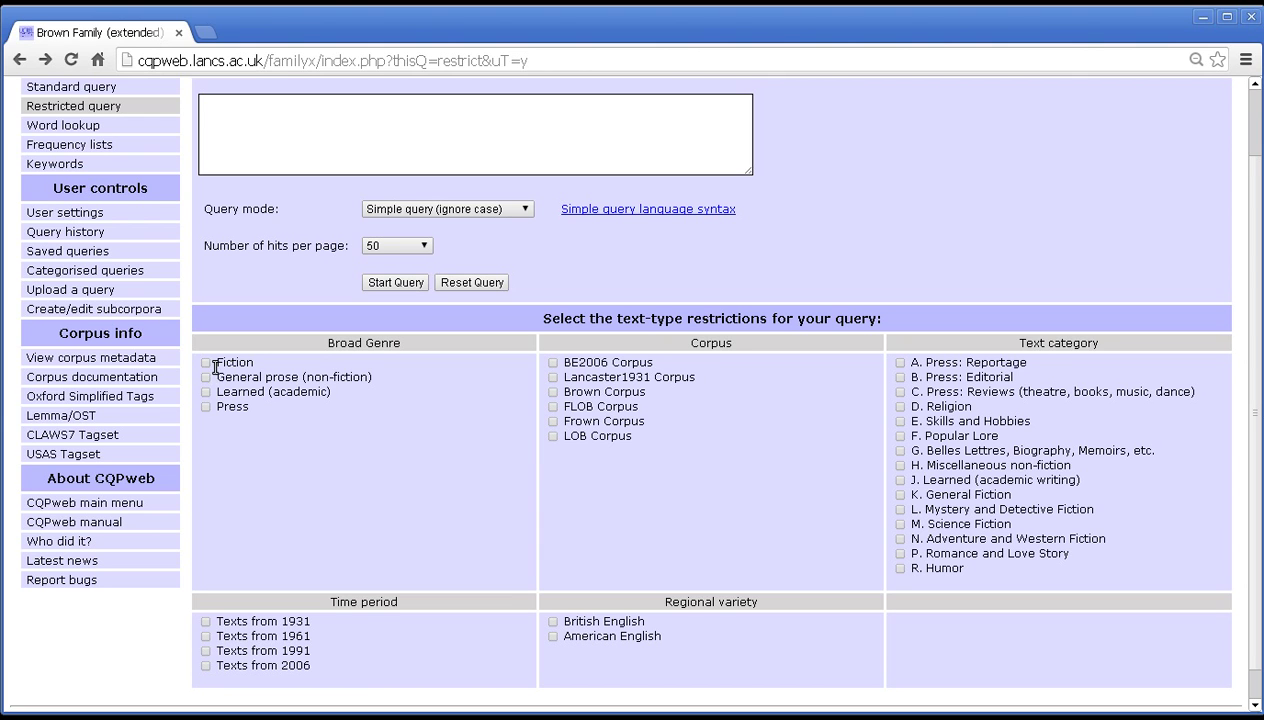
Tick Learned and Press genres, Texts from 1961, 1991 and 2006, and British English.
left_click(205, 392)
left_click(205, 406)
left_click(205, 636)
left_click(205, 650)
left_click(205, 665)
left_click_drag(553, 636, 546, 618)
left_click(552, 621)
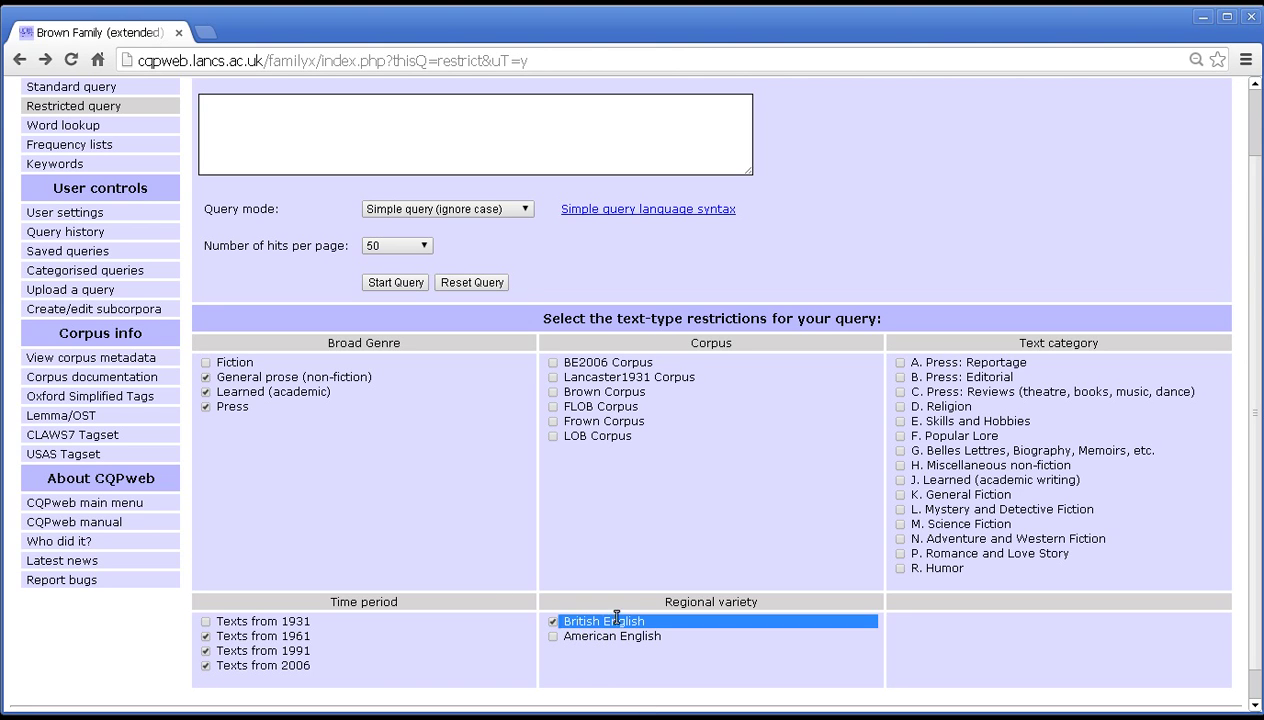
left_click(612, 625)
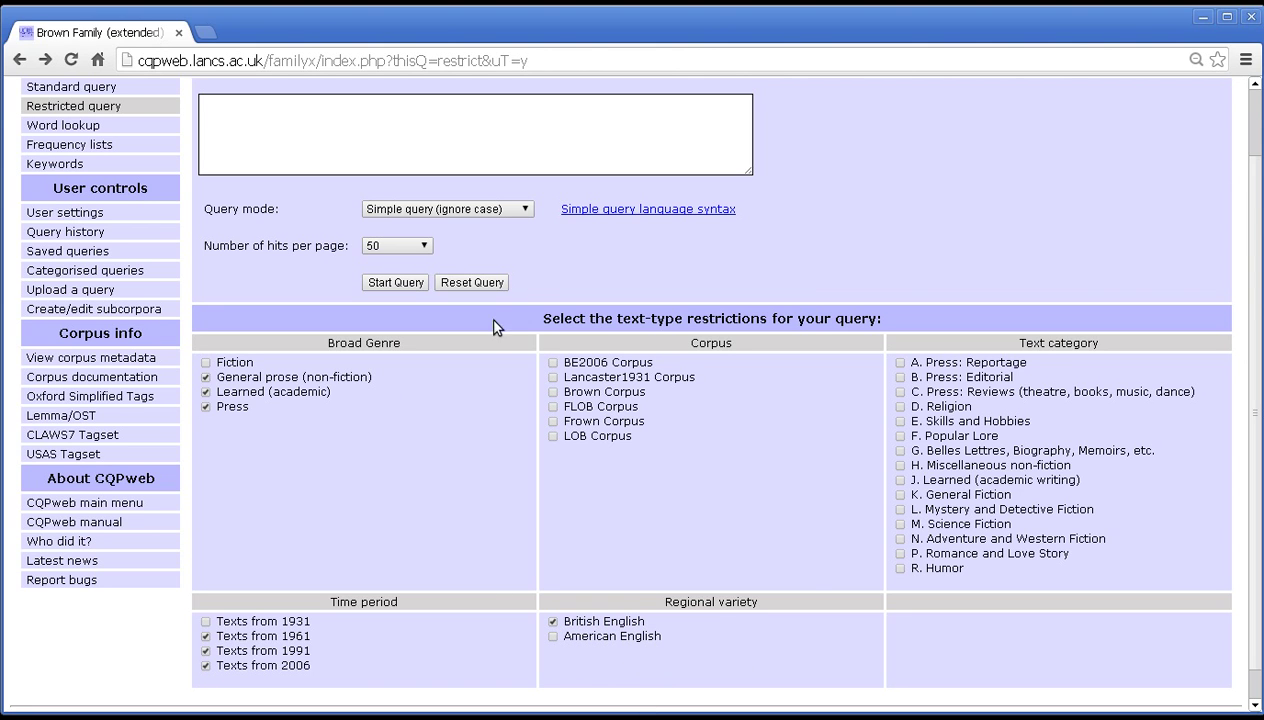
Run {go} on these restrictions, giving 2,700 matches in 799 texts, then go back.
left_click(556, 172)
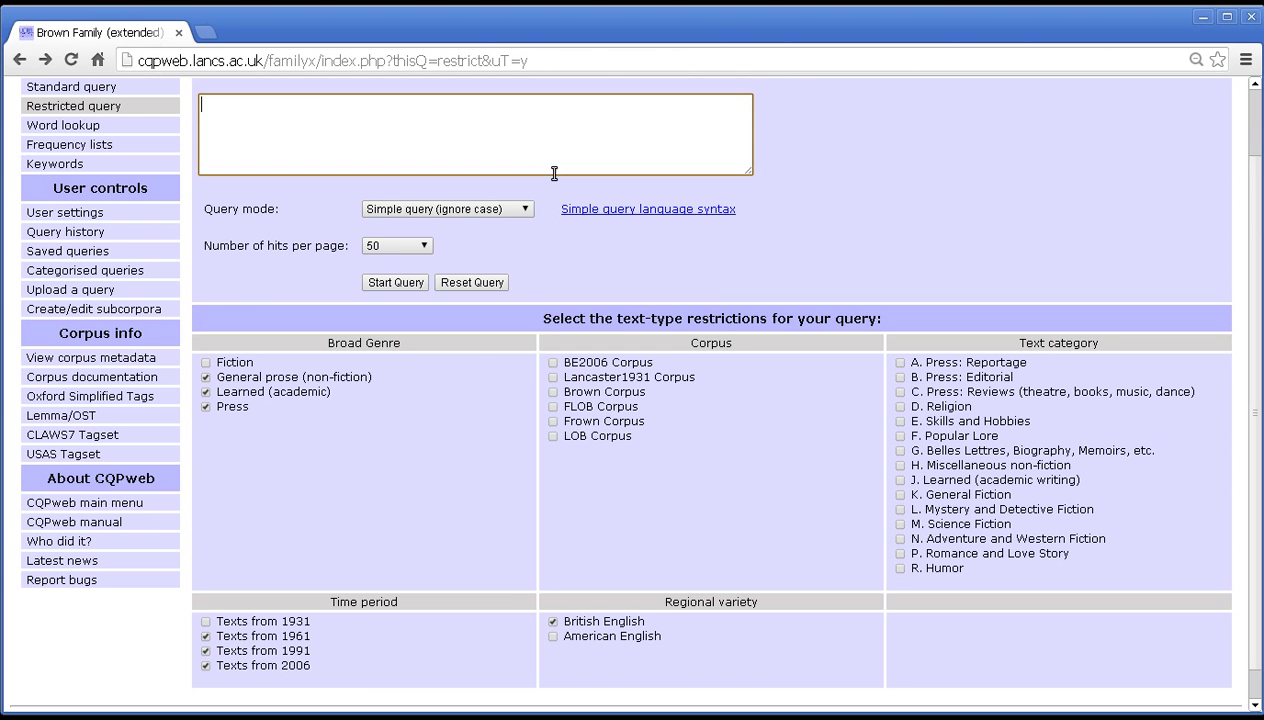
type("{go}")
left_click(414, 284)
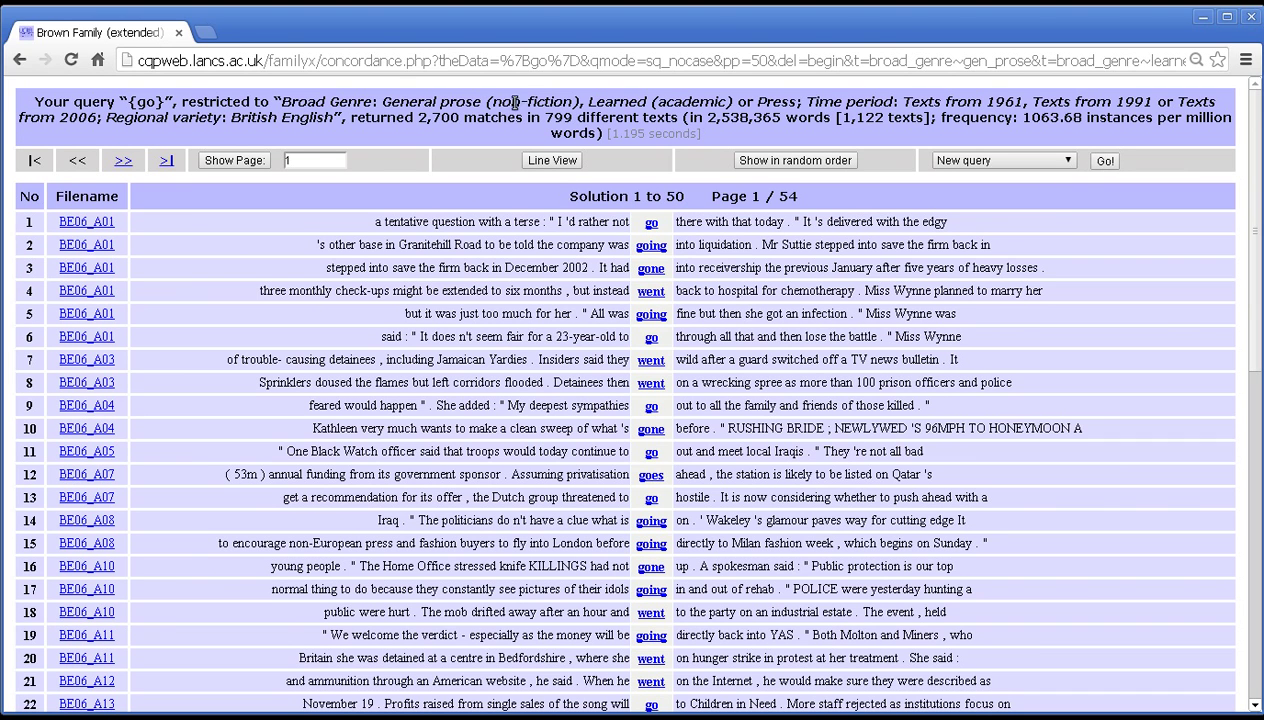
left_click_drag(349, 117, 272, 98)
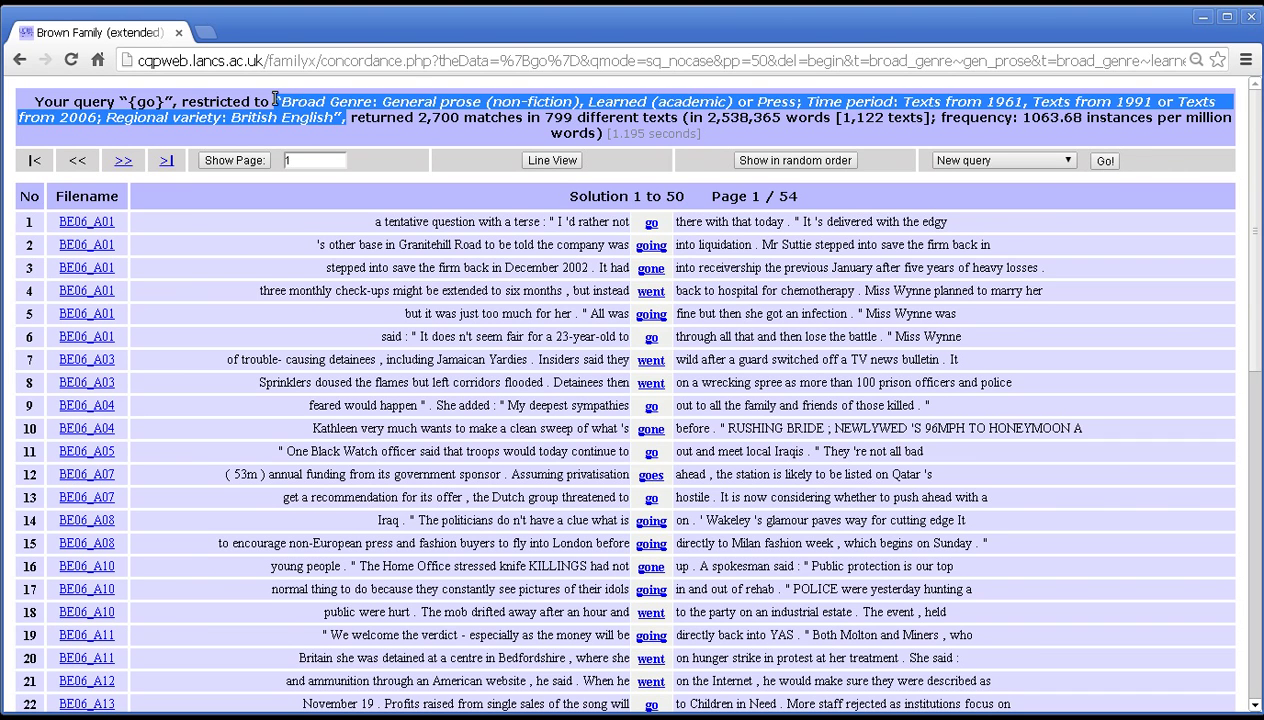
left_click(349, 135)
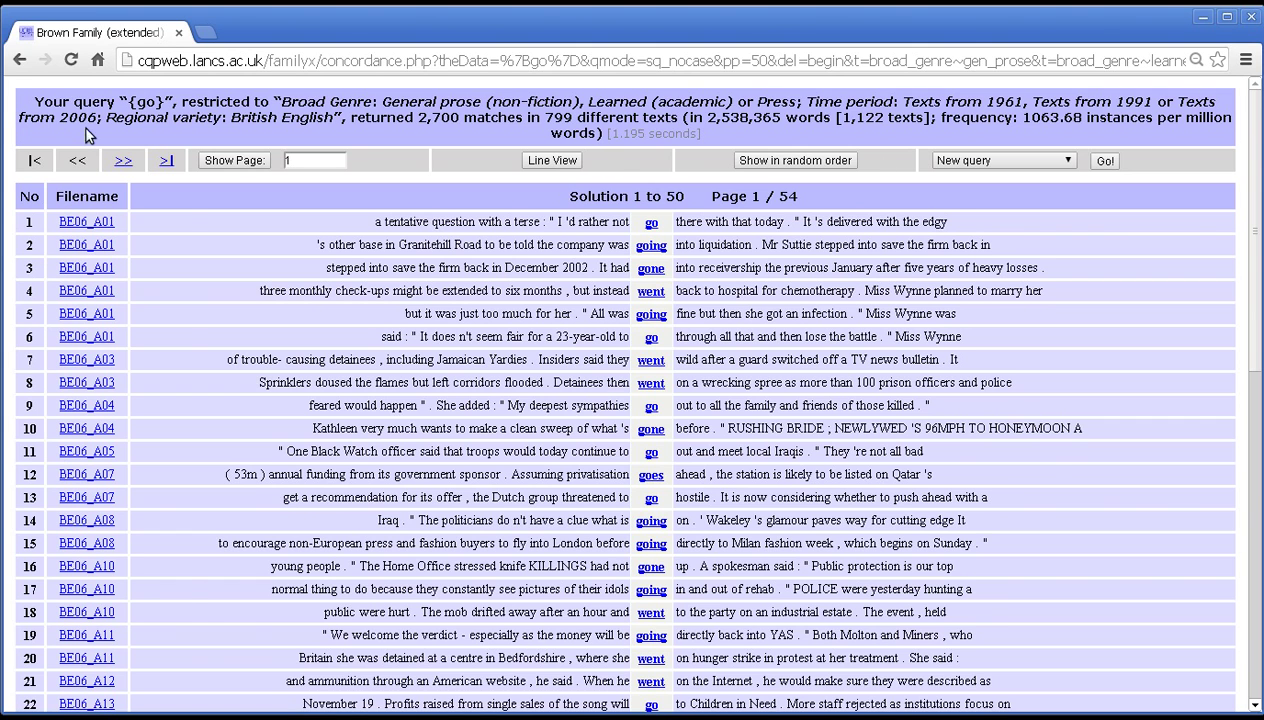
left_click(19, 60)
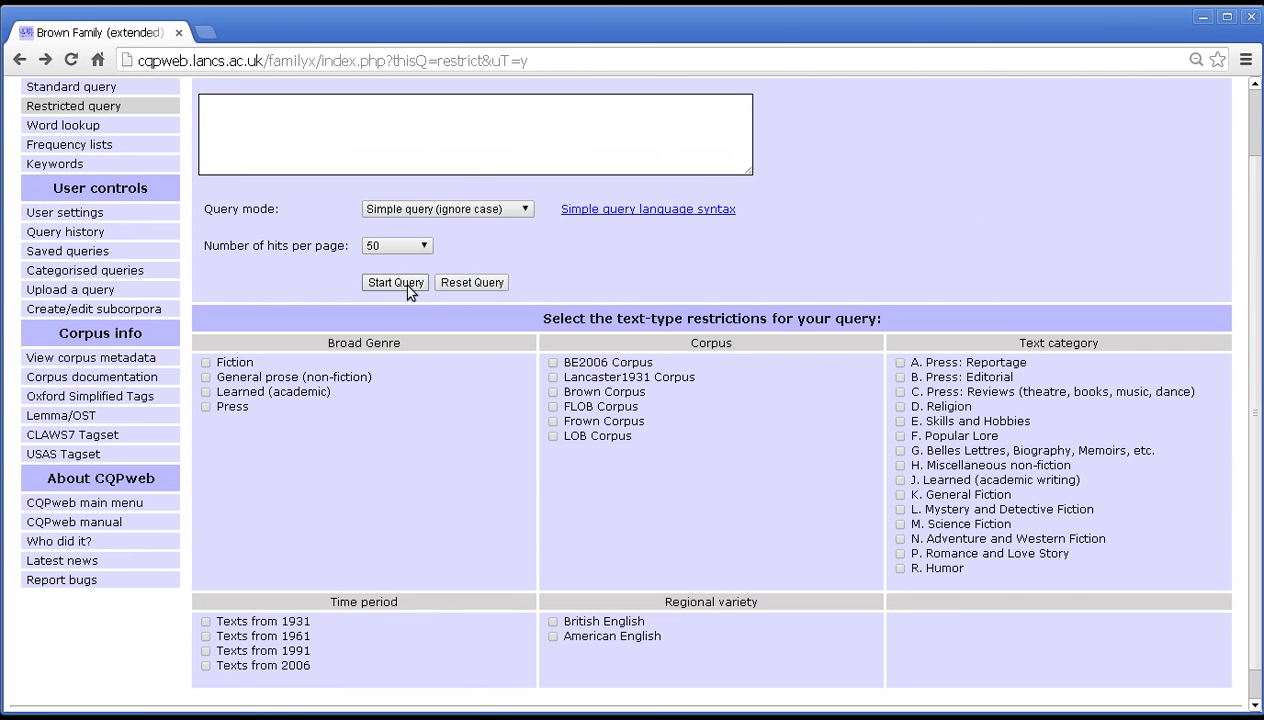
left_click(485, 155)
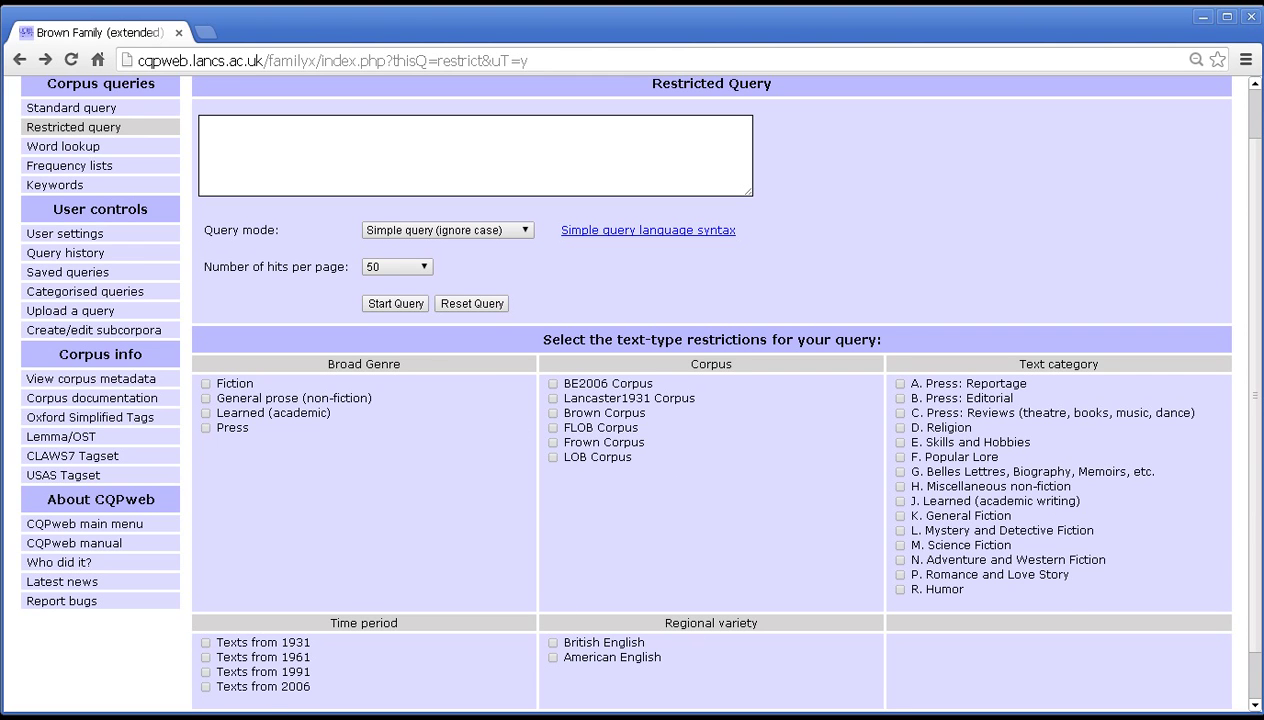
scroll(1259, 432, "down", 1)
scroll(1259, 432, "down", 1)
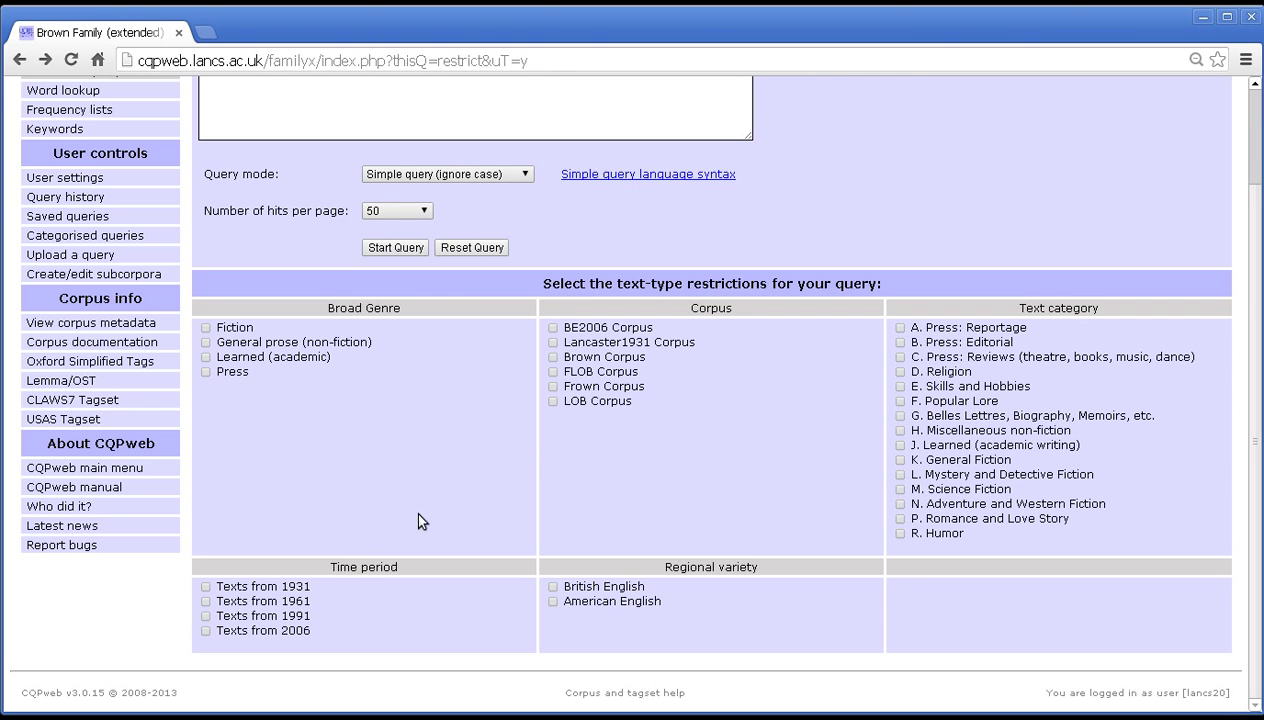
scroll(541, 451, "up", 2)
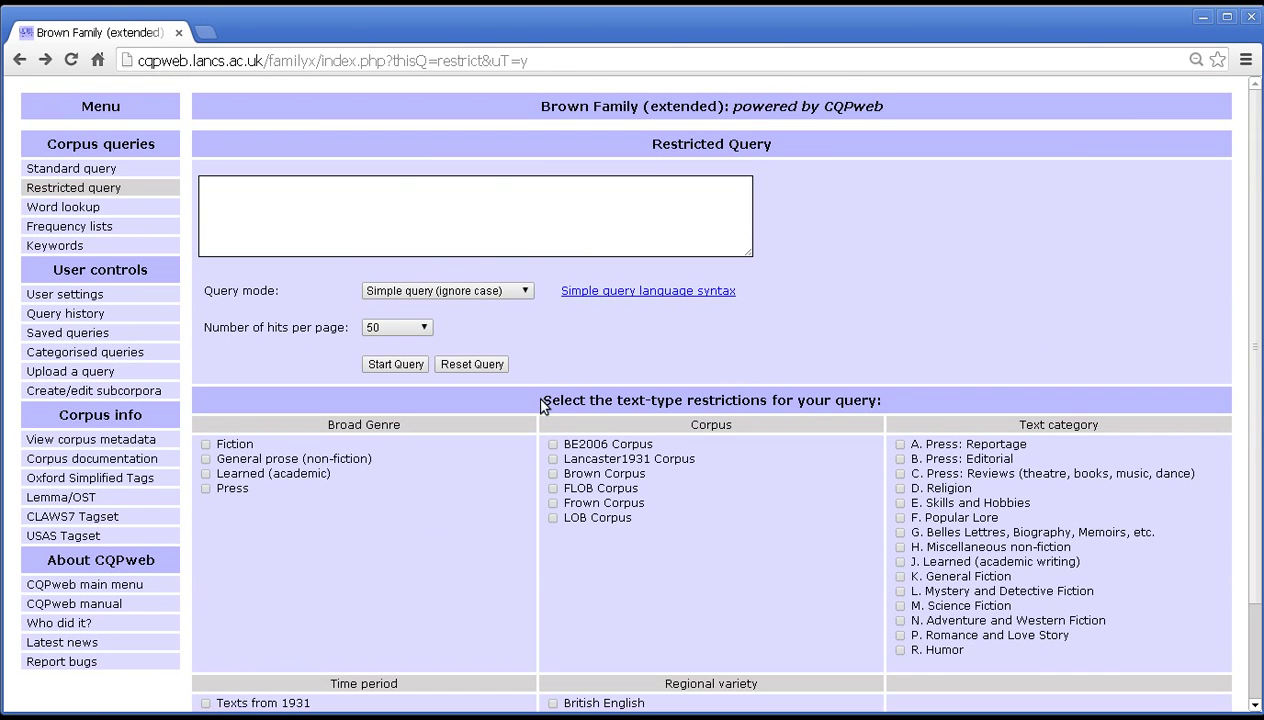